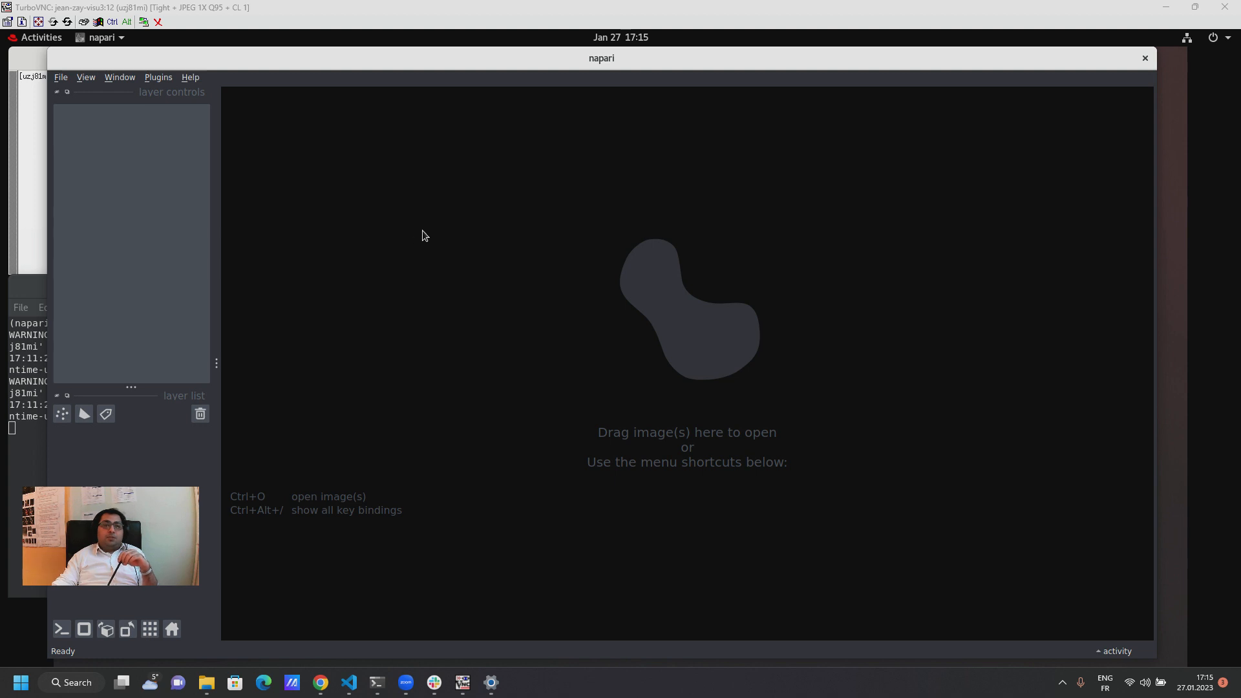
Step: Open the MTrack (vollseg-napari-mtrack) plugin and load the Test_Microtubules folder using the VollSeg Napari MTrack Plugin reader
{"action": "left_click", "coordinate": [164, 79]}
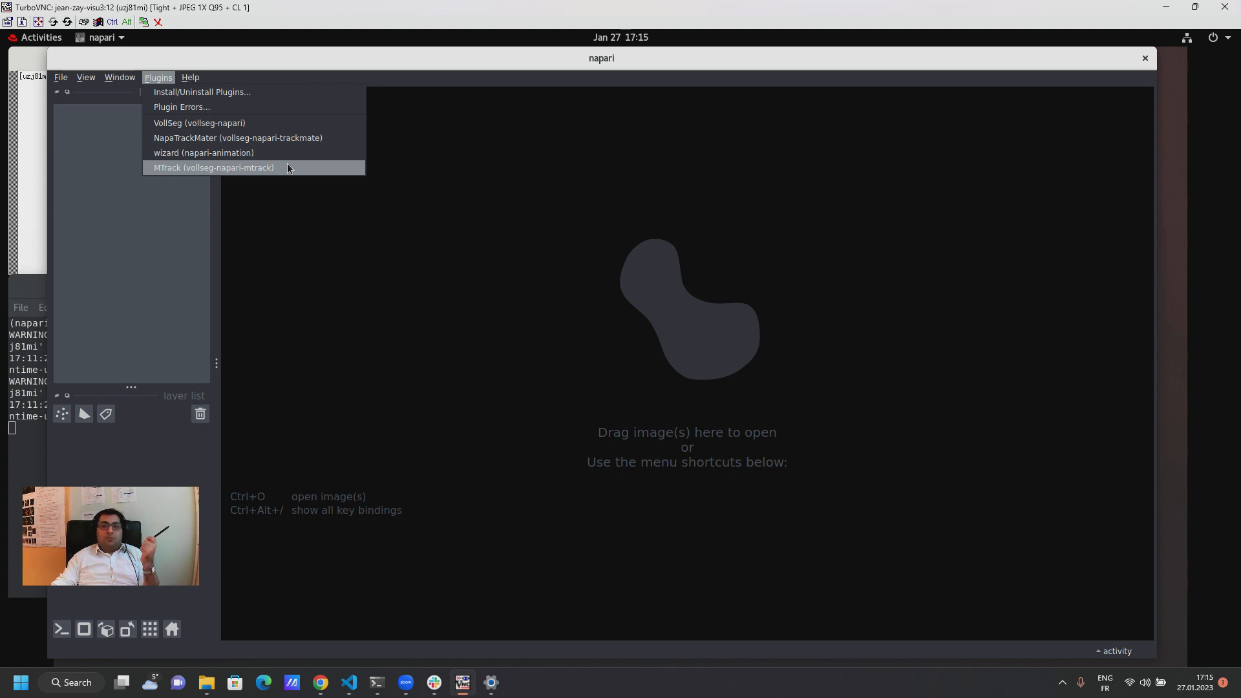
{"action": "left_click", "coordinate": [288, 167]}
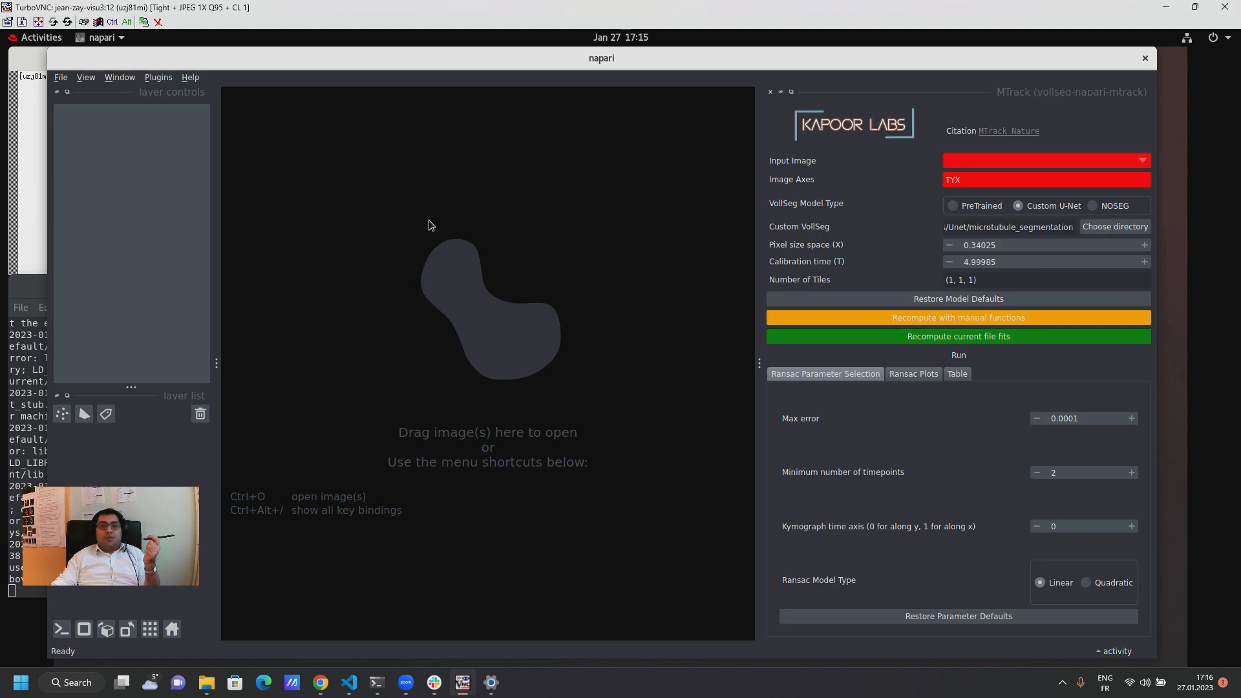
{"action": "left_click", "coordinate": [63, 79]}
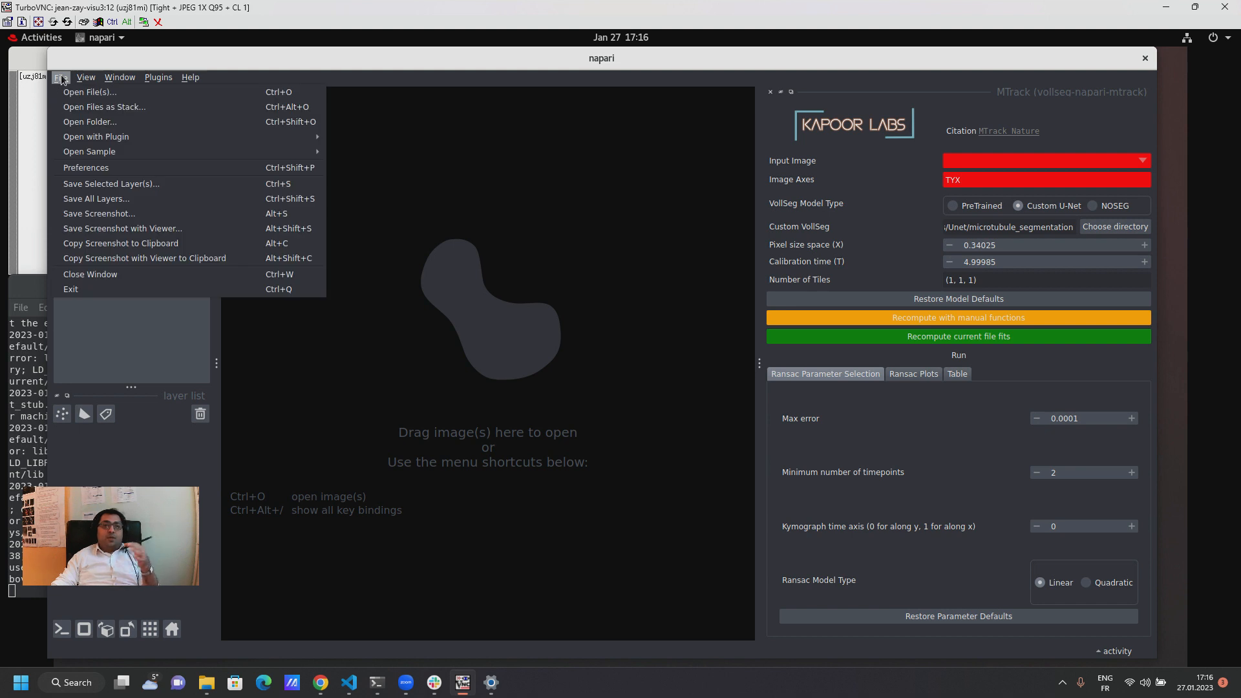
{"action": "left_click", "coordinate": [95, 122]}
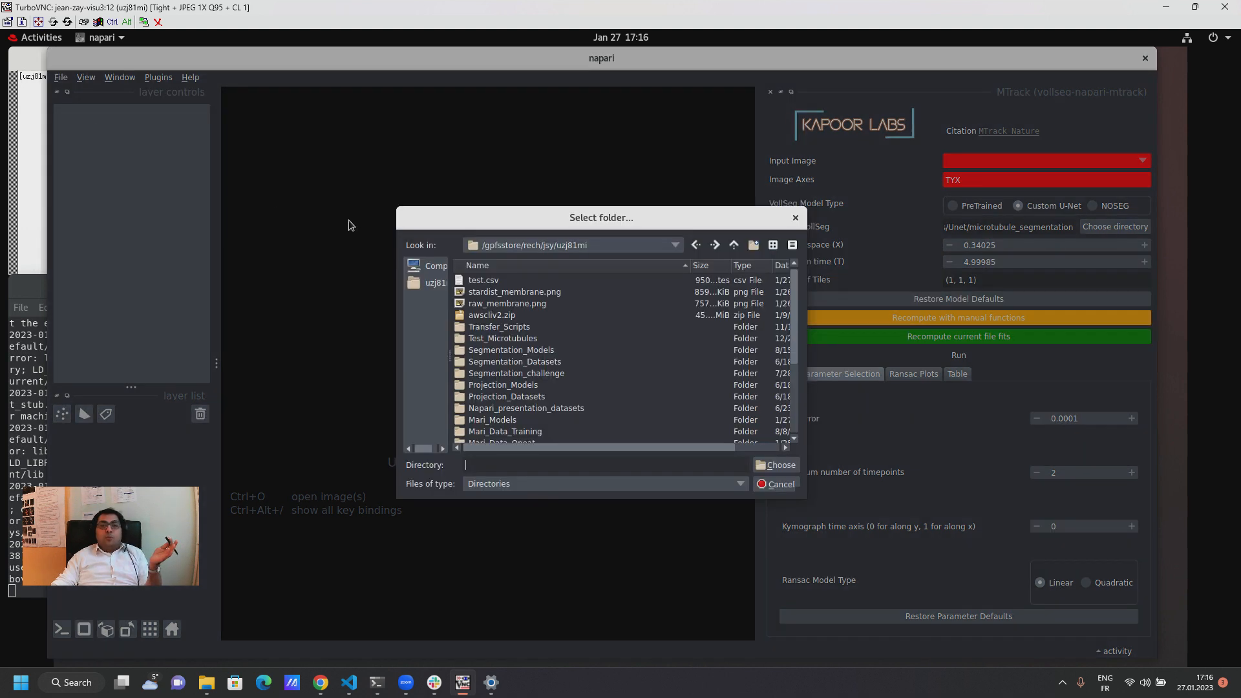
{"action": "left_click", "coordinate": [518, 338]}
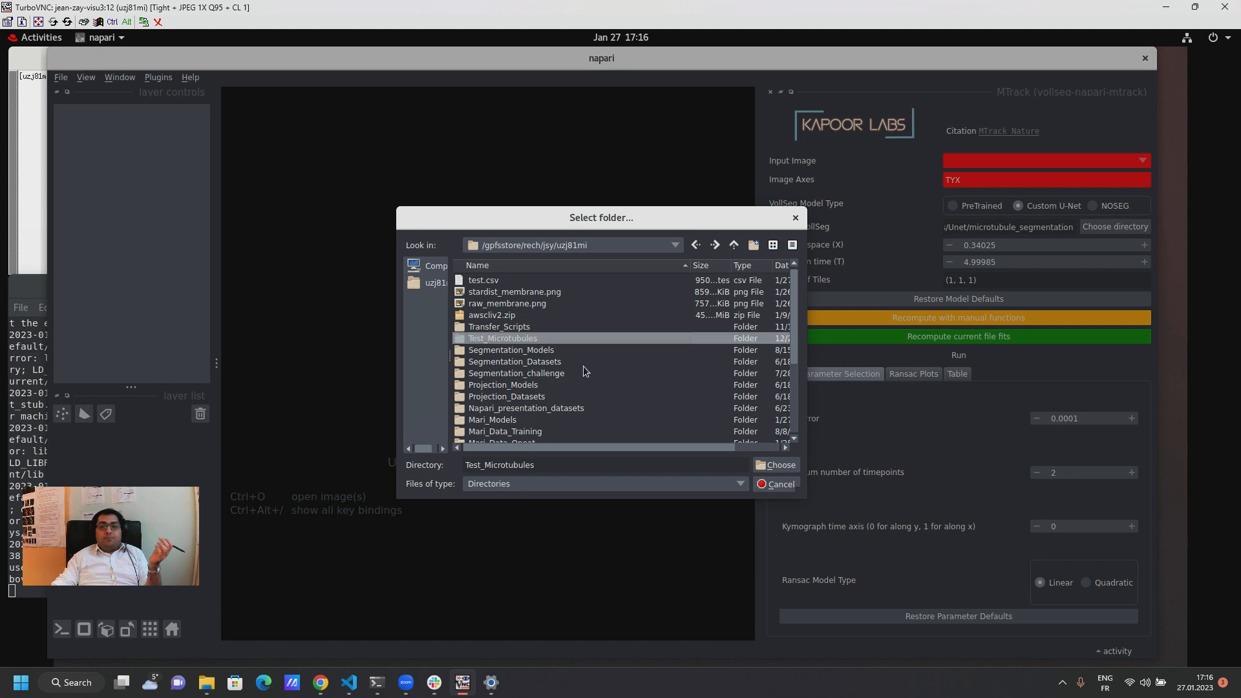
{"action": "left_click", "coordinate": [778, 466]}
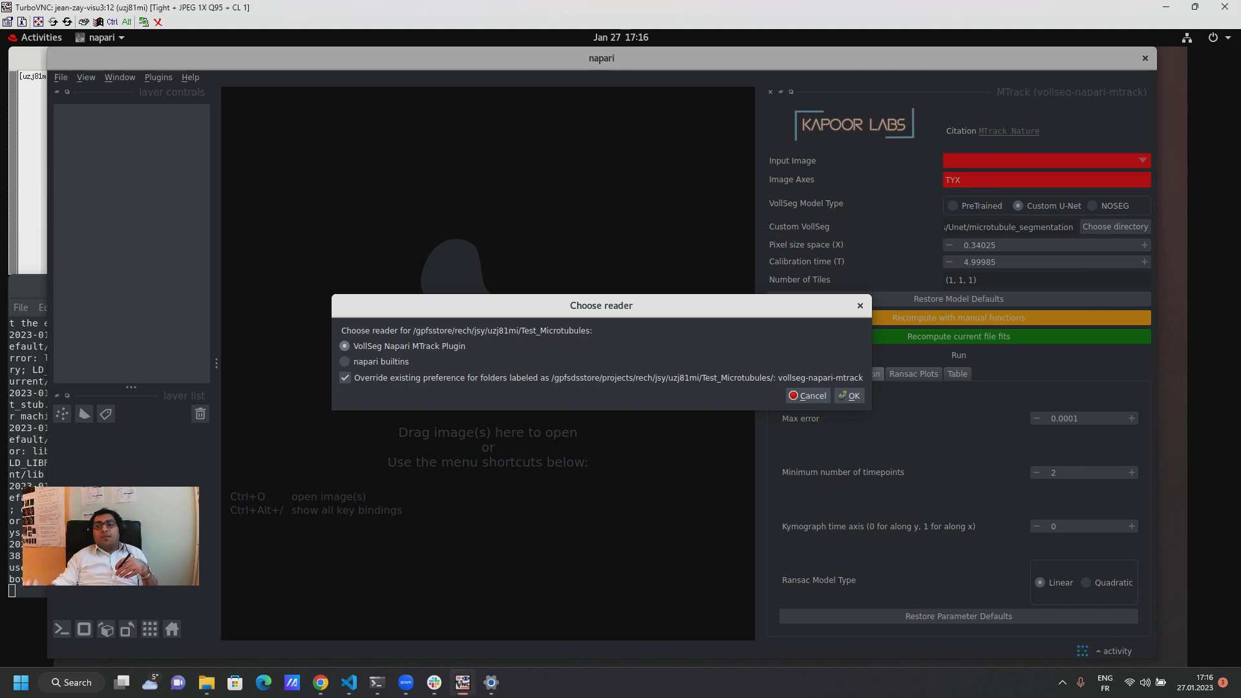
{"action": "left_click", "coordinate": [321, 683]}
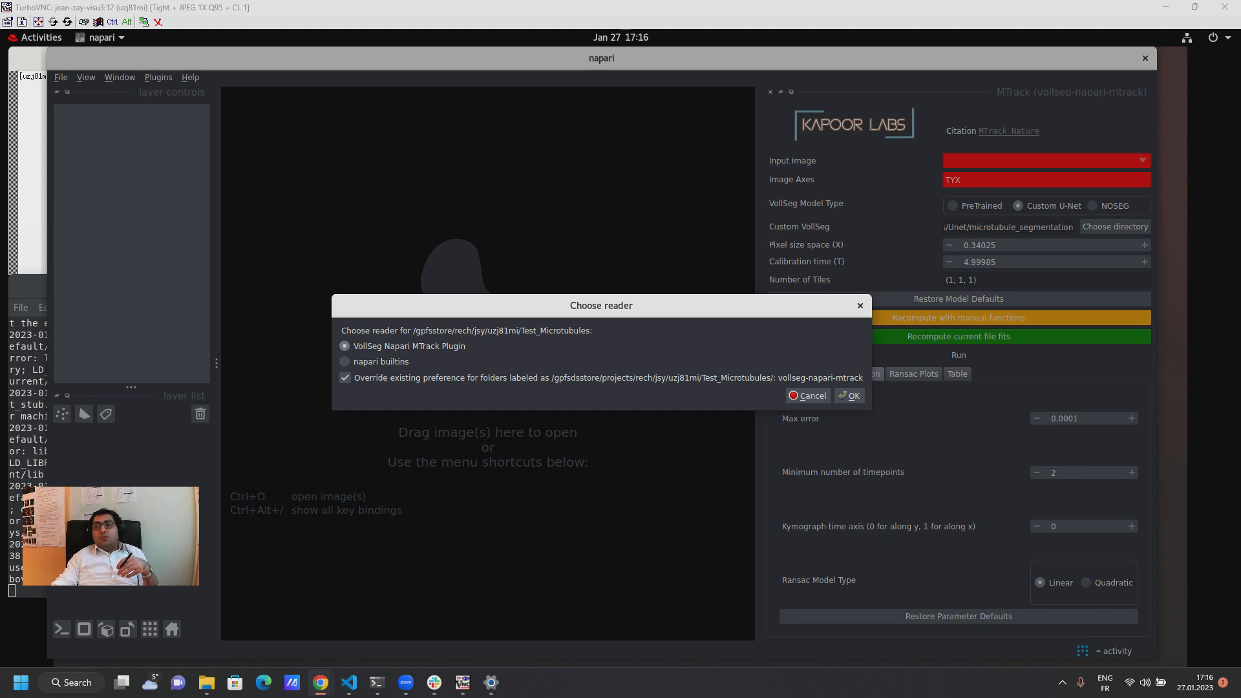
{"action": "left_click", "coordinate": [463, 682]}
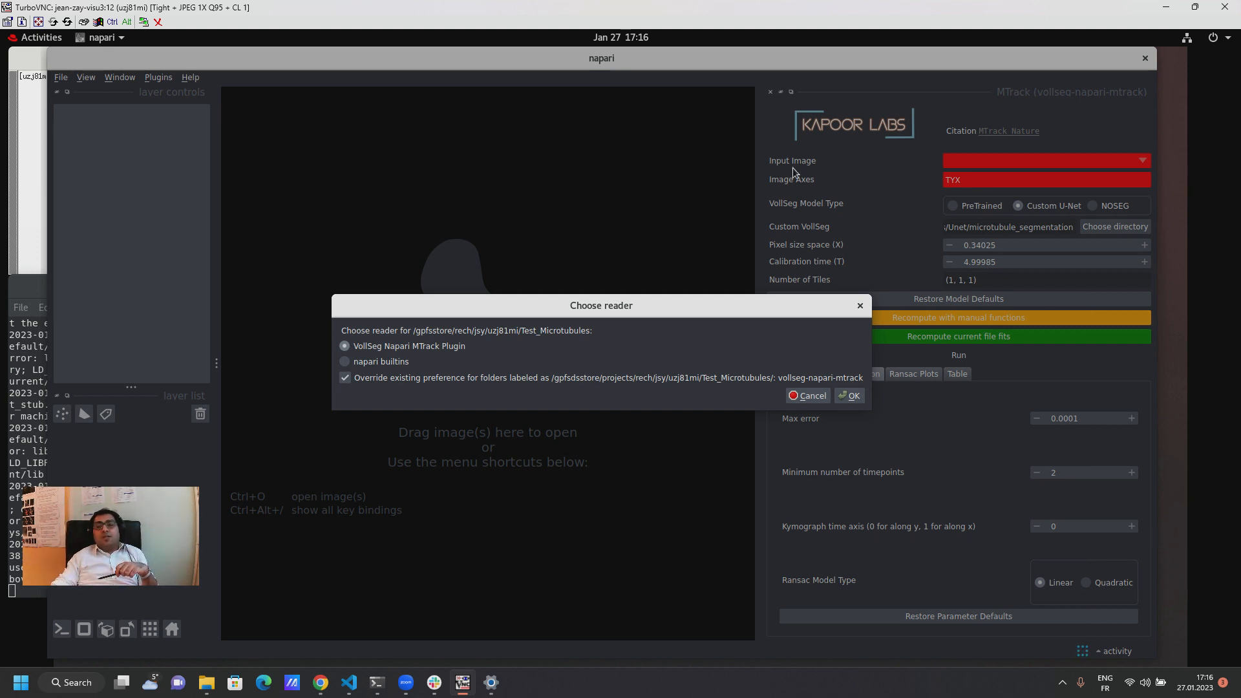
{"action": "left_click", "coordinate": [850, 396]}
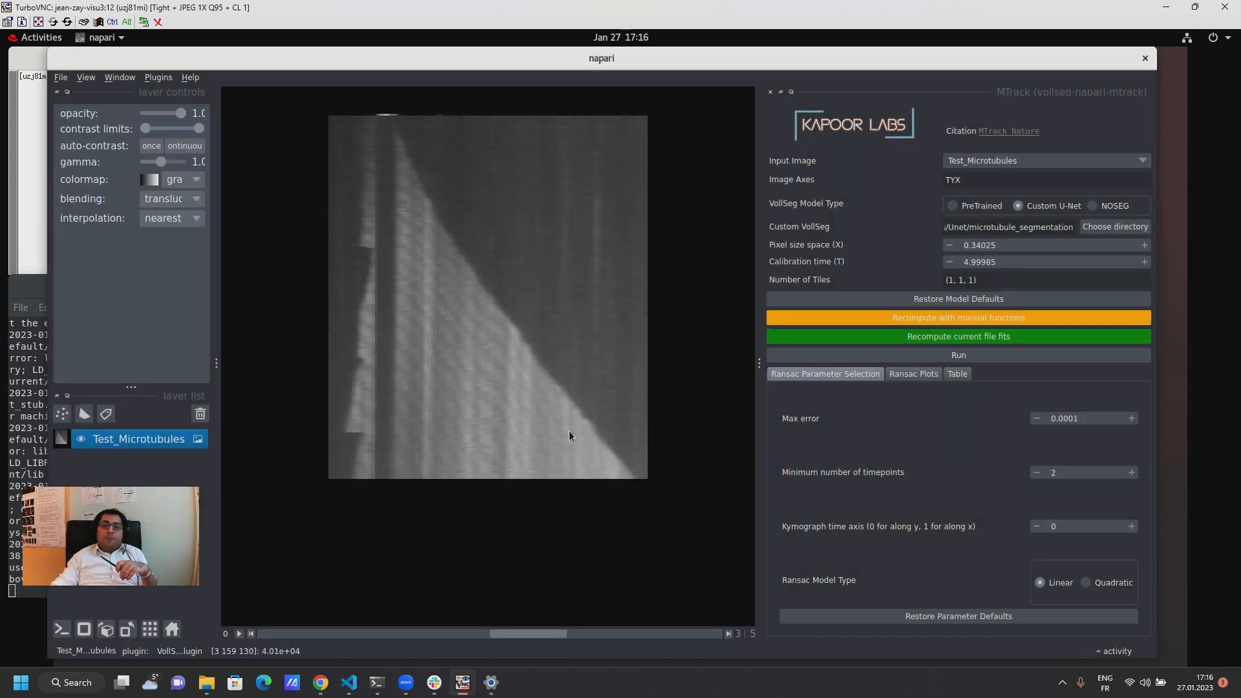
Step: Browse the kymograph stack through to its last image and view the Ransac Plots and Table sections of MTrack
{"action": "left_click_drag", "start_coordinate": [502, 631], "coordinate": [304, 631]}
{"action": "left_click_drag", "start_coordinate": [425, 631], "coordinate": [633, 630]}
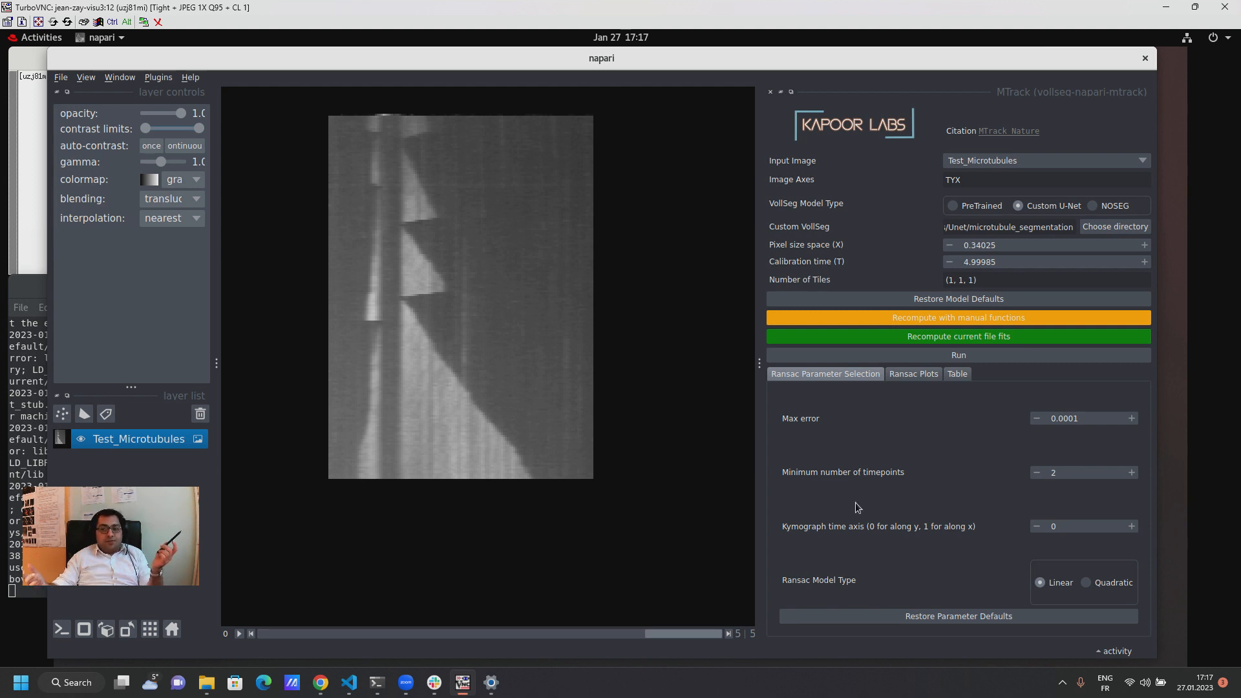
{"action": "left_click", "coordinate": [914, 375]}
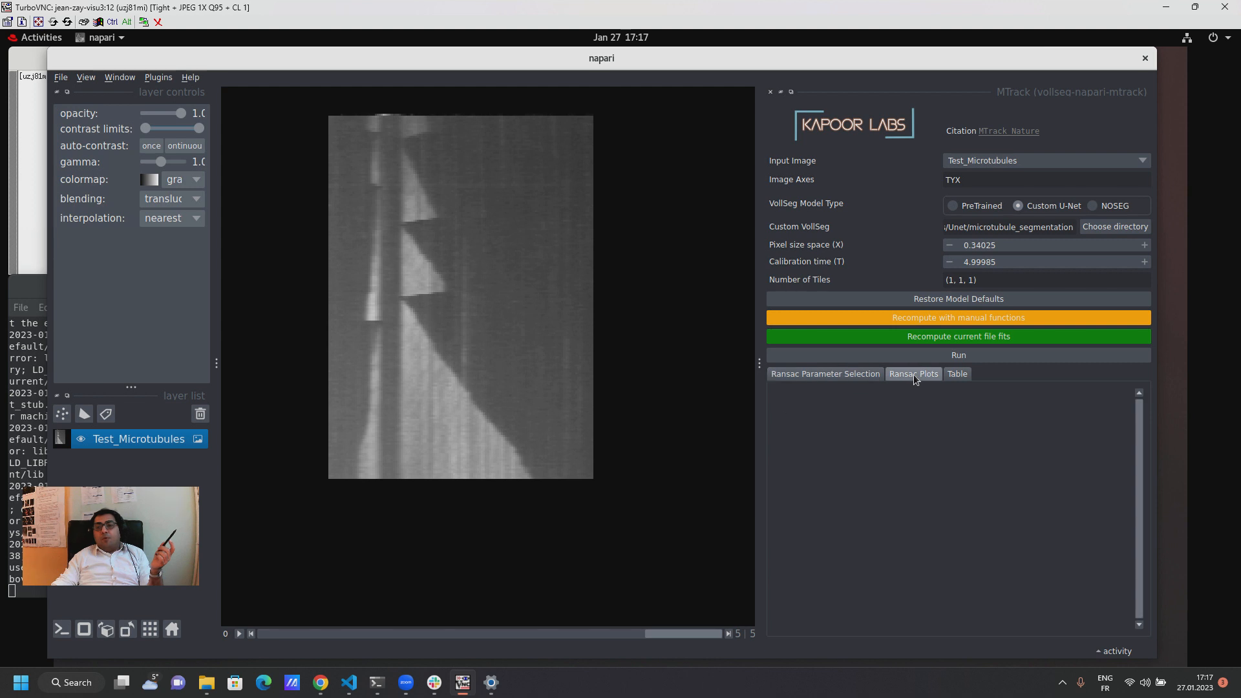
{"action": "left_click", "coordinate": [961, 374]}
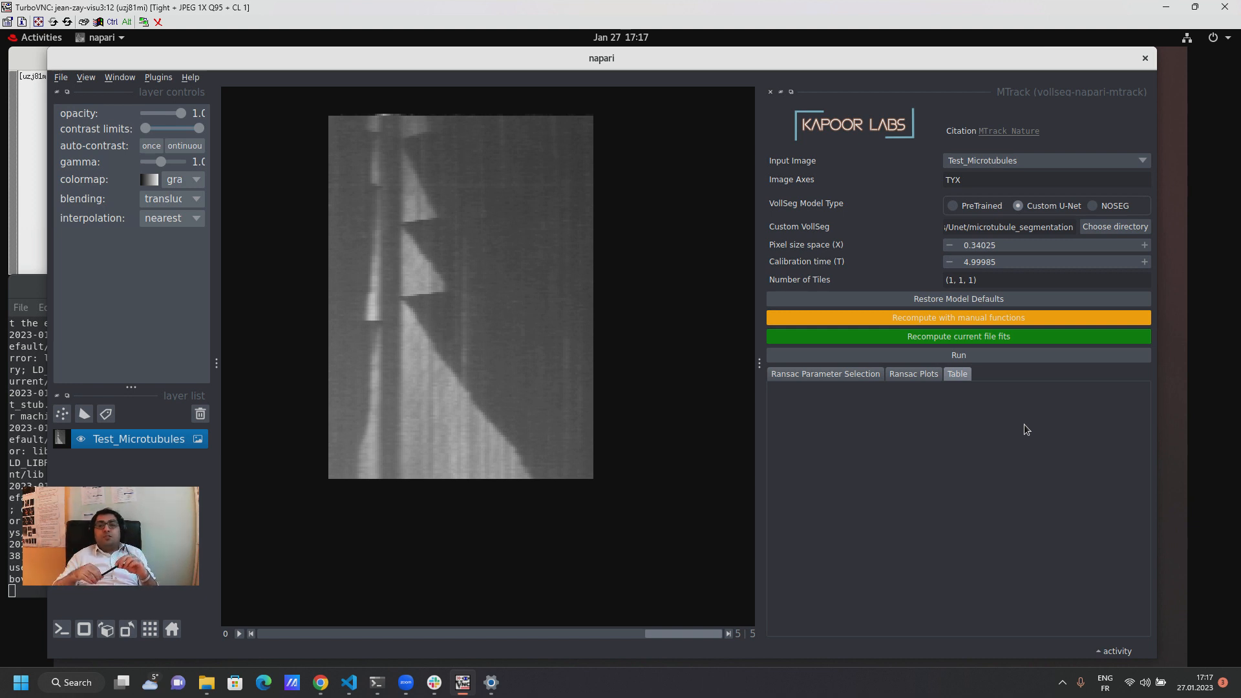
Step: Return to the Ransac parameters and run MTrack on the Test_Microtubules kymographs with the current settings
{"action": "left_click", "coordinate": [846, 376]}
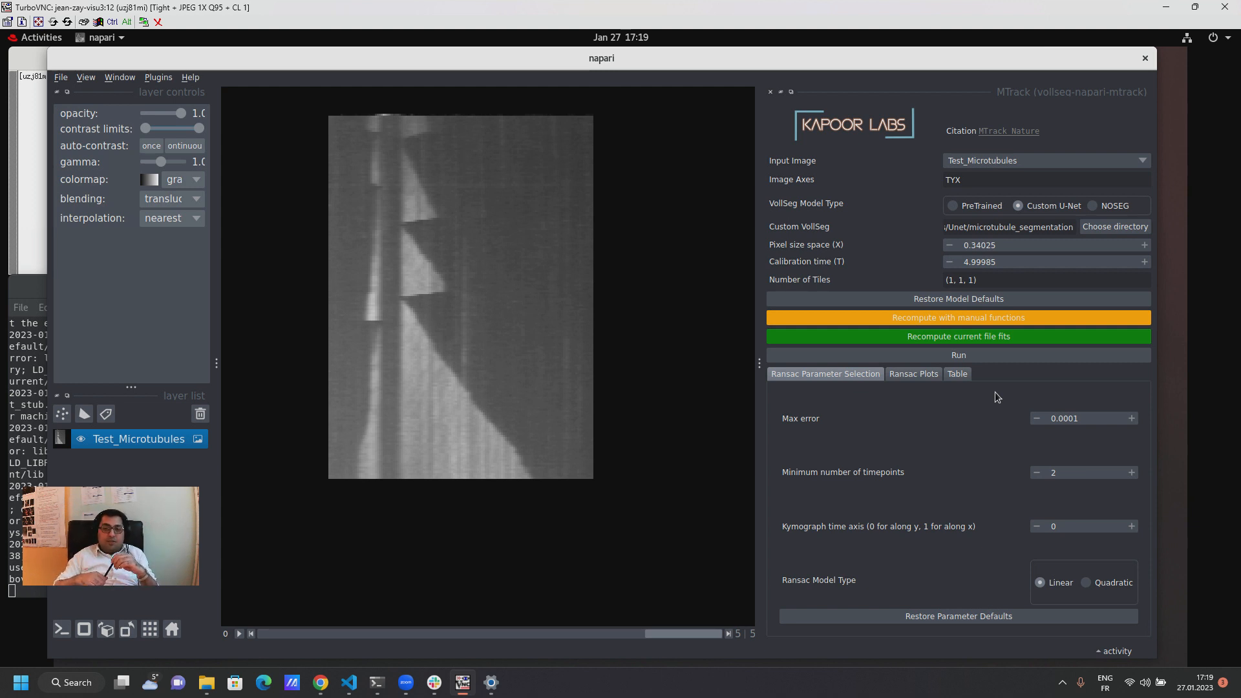
{"action": "left_click", "coordinate": [998, 357]}
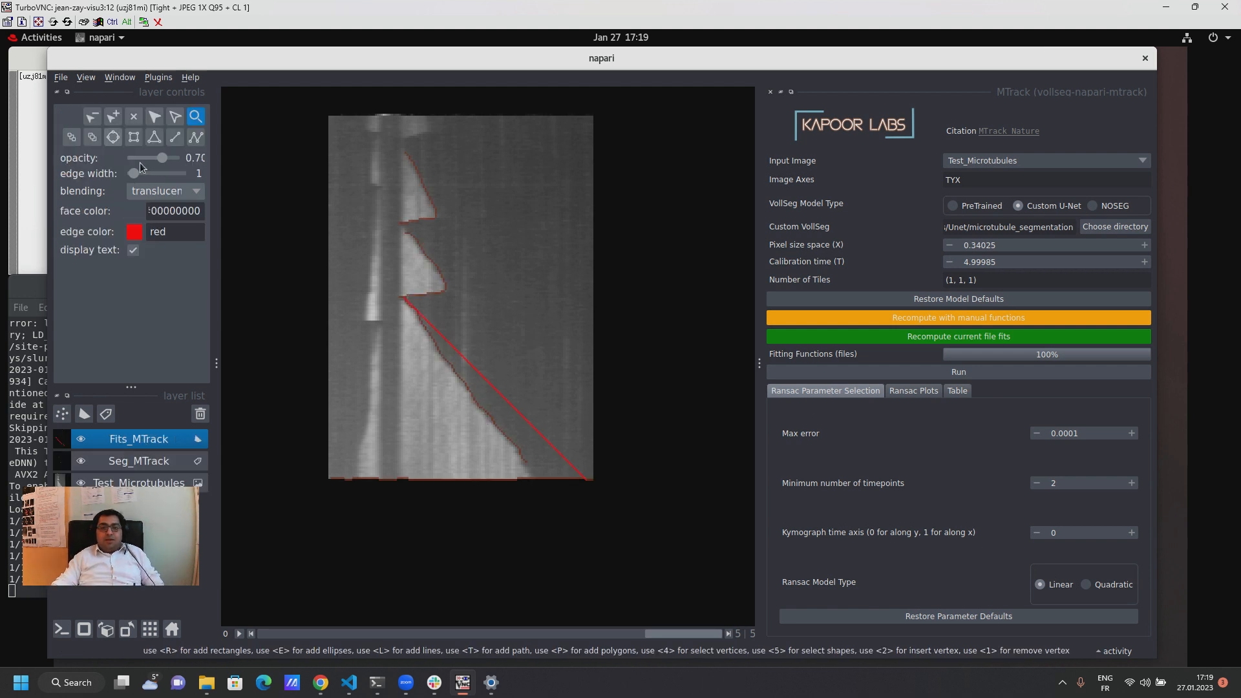
Step: Erase the false segmentation line along the bottom edge of the last kymograph in Seg_MTrack and recompute the current file fits
{"action": "left_click", "coordinate": [144, 461]}
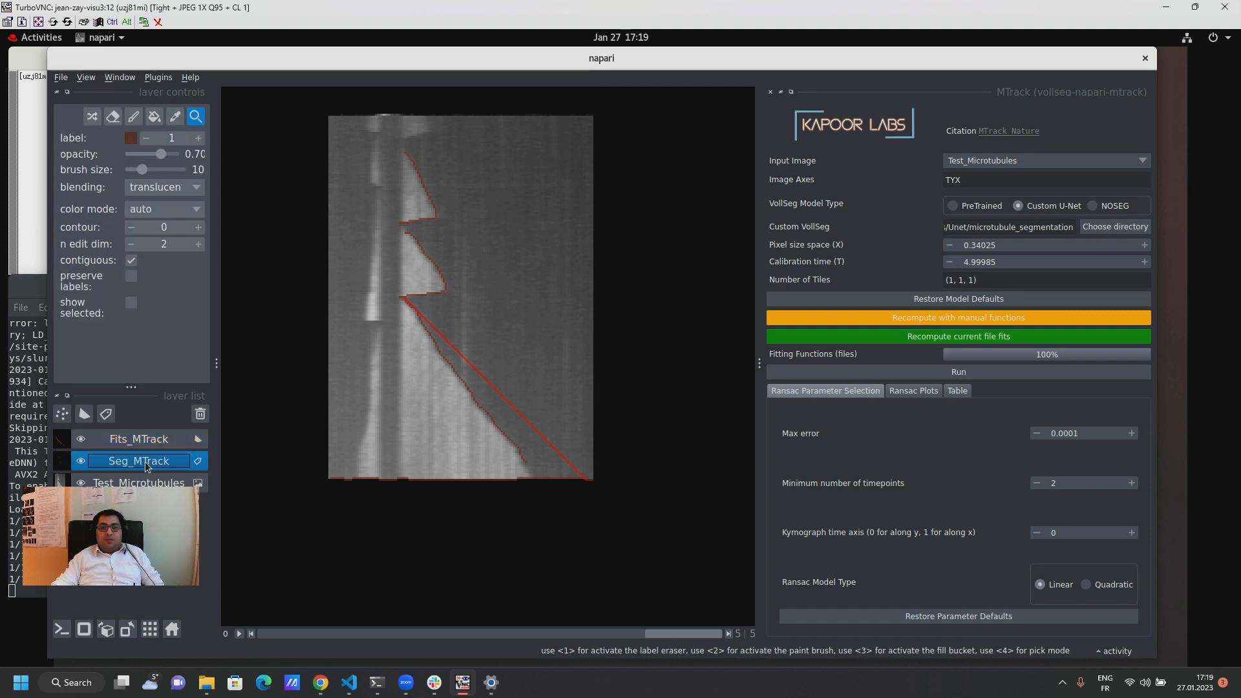
{"action": "left_click", "coordinate": [112, 115]}
{"action": "left_click_drag", "start_coordinate": [333, 479], "coordinate": [602, 477]}
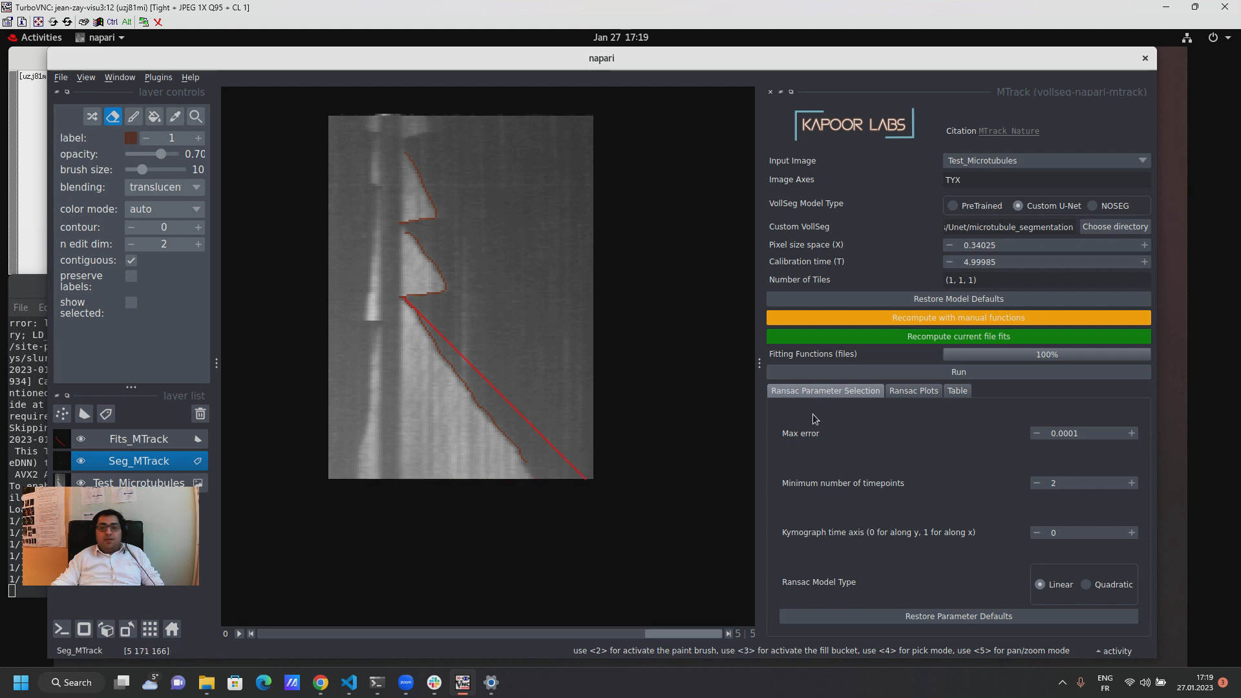
{"action": "left_click", "coordinate": [923, 338]}
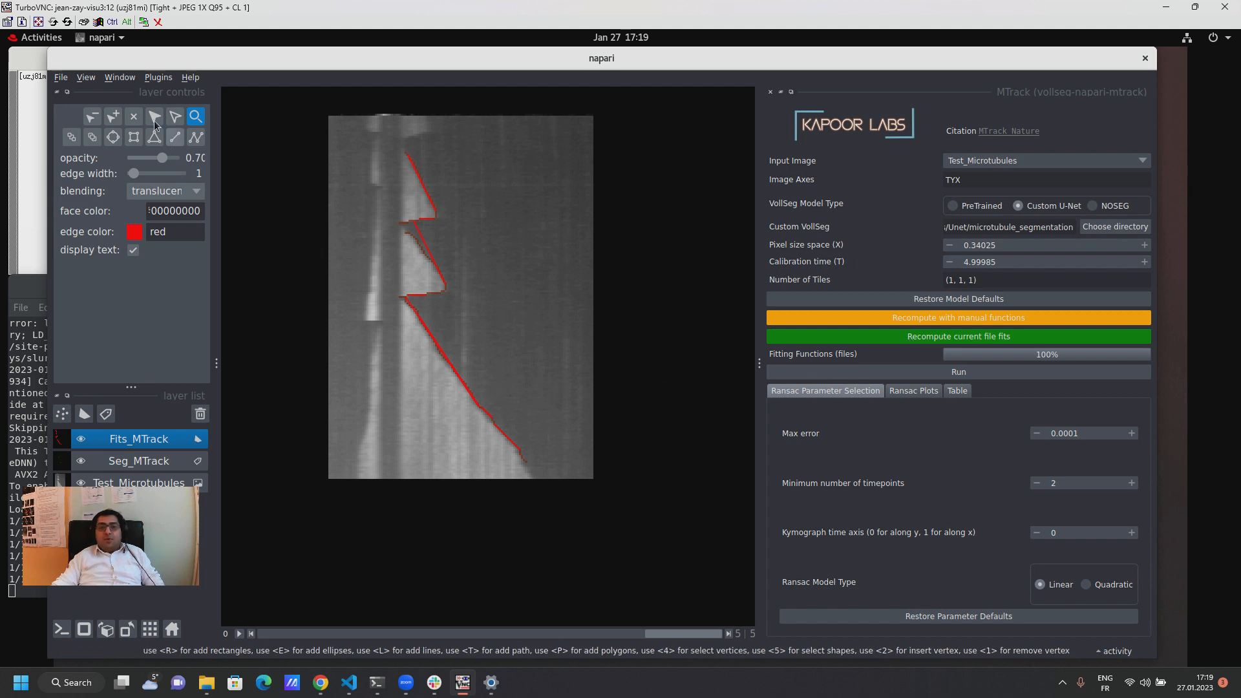
Step: Replace the middle growth fit in Fits_MTrack with a hand-drawn line and draw the missing line fits near the kymograph's top edge
{"action": "key", "text": "4"}
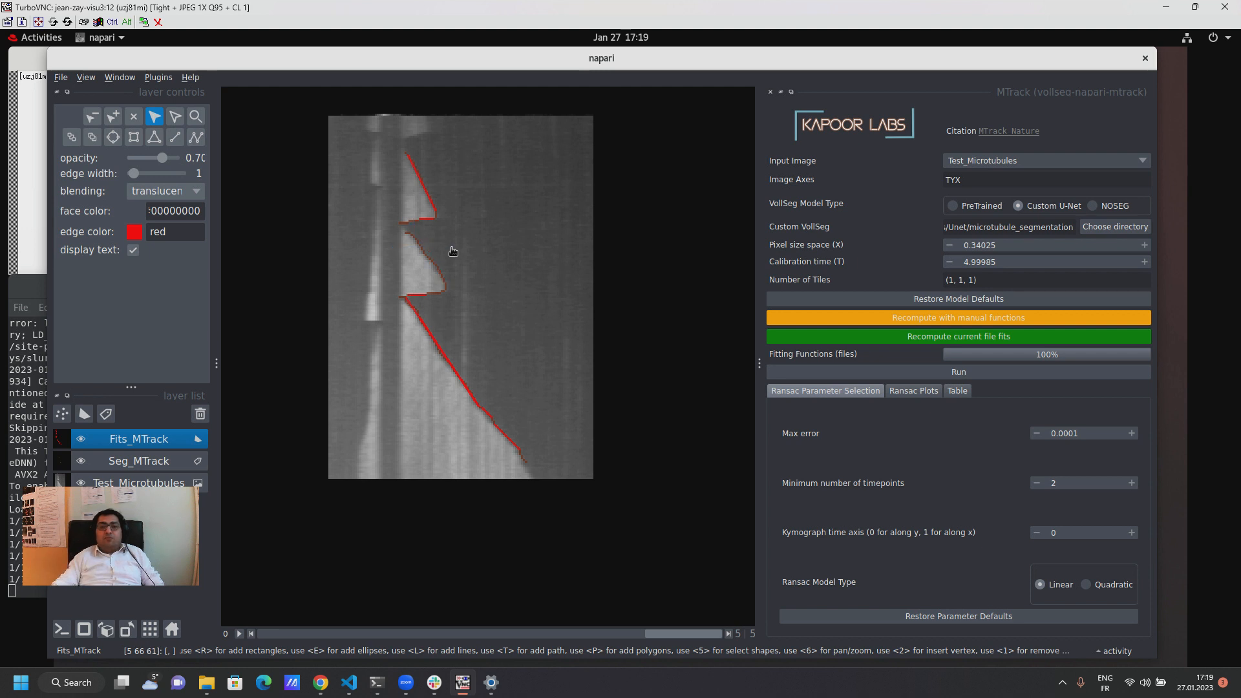
{"action": "key", "text": "Delete"}
{"action": "left_click", "coordinate": [176, 138]}
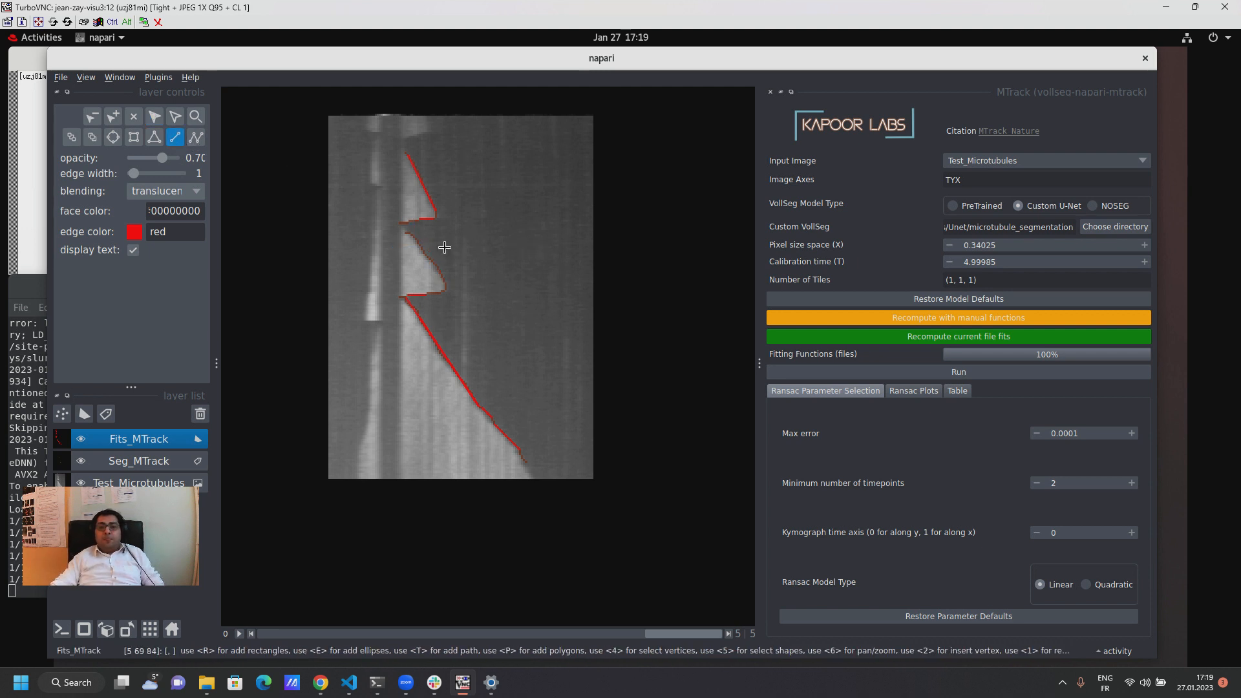
{"action": "left_click_drag", "start_coordinate": [405, 229], "coordinate": [445, 291]}
{"action": "mouse_move", "coordinate": [428, 131]}
{"action": "left_mouse_down"}
{"action": "mouse_move", "coordinate": [404, 140]}
{"action": "mouse_move", "coordinate": [431, 130]}
{"action": "left_mouse_up"}
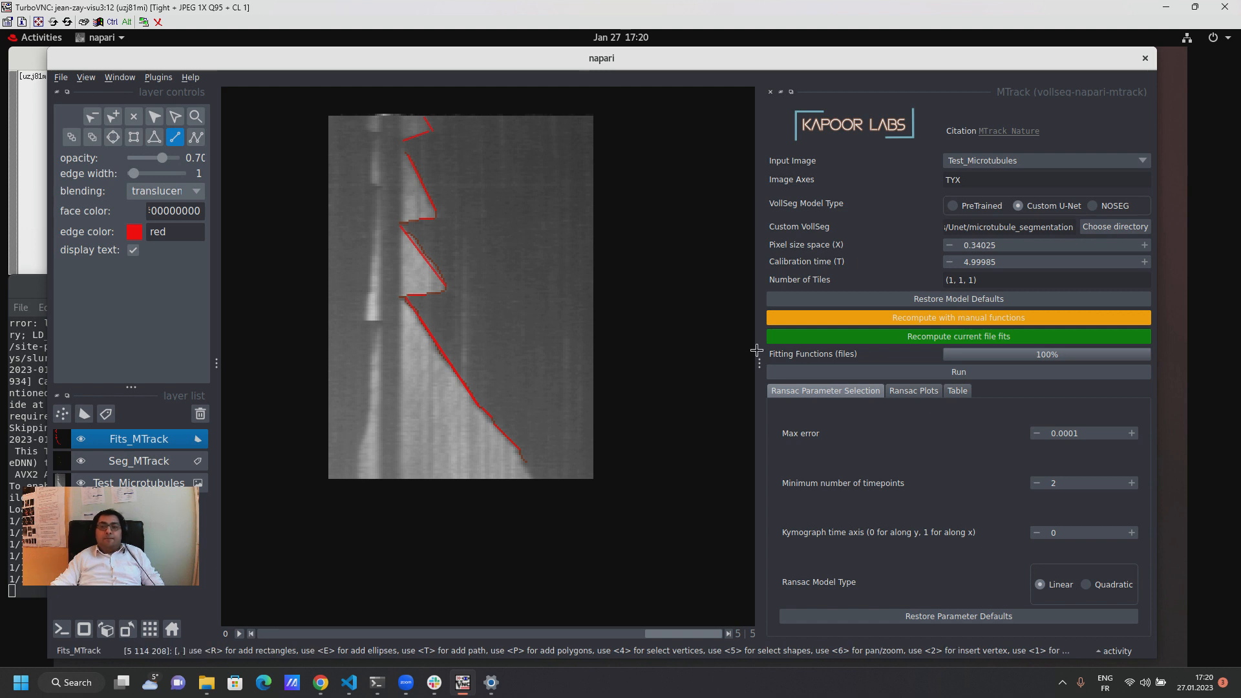
Step: Examine the results table for growth and shrink rates, start and end times, and the catastrophe and rescue frequencies
{"action": "left_click", "coordinate": [955, 391]}
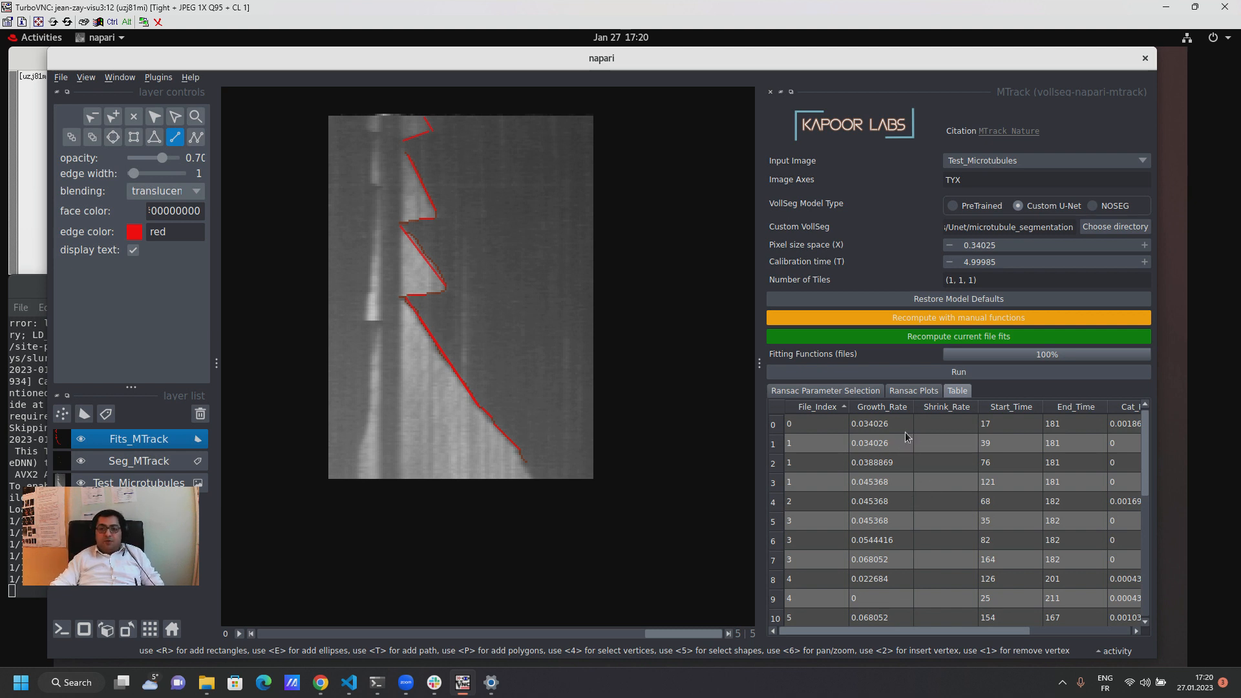
{"action": "scroll", "coordinate": [959, 466], "scroll_direction": "down", "scroll_amount": 5}
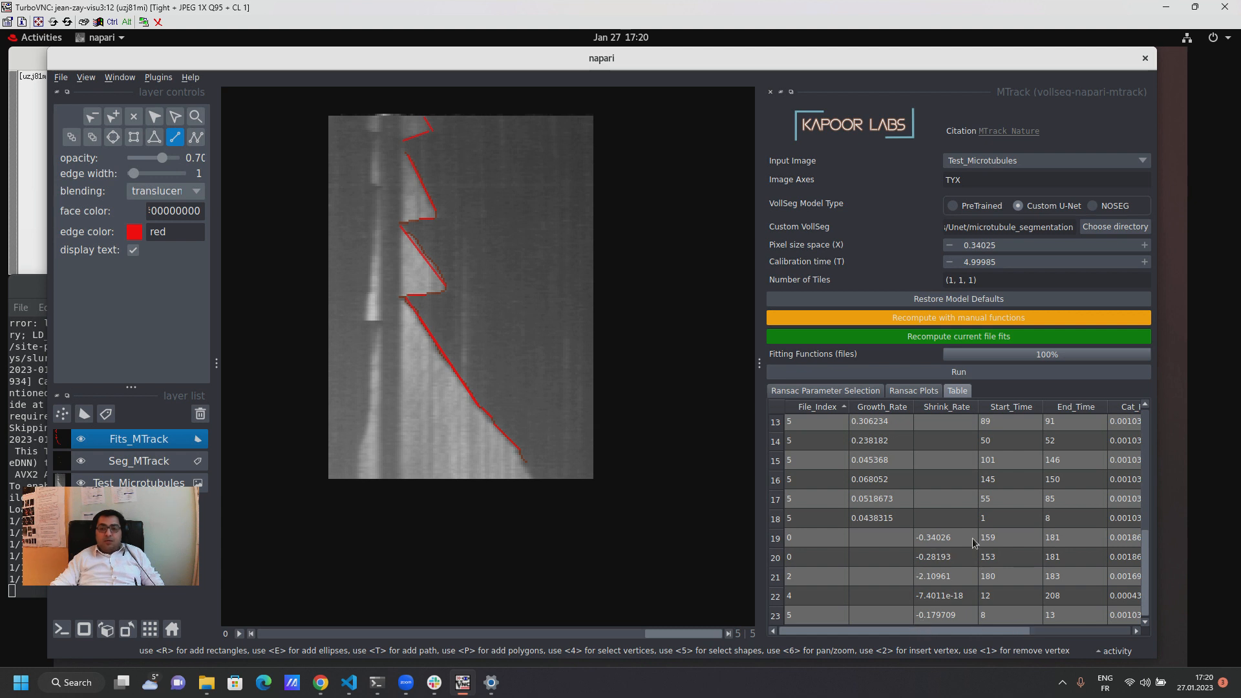
{"action": "scroll", "coordinate": [974, 543], "scroll_direction": "up", "scroll_amount": 5}
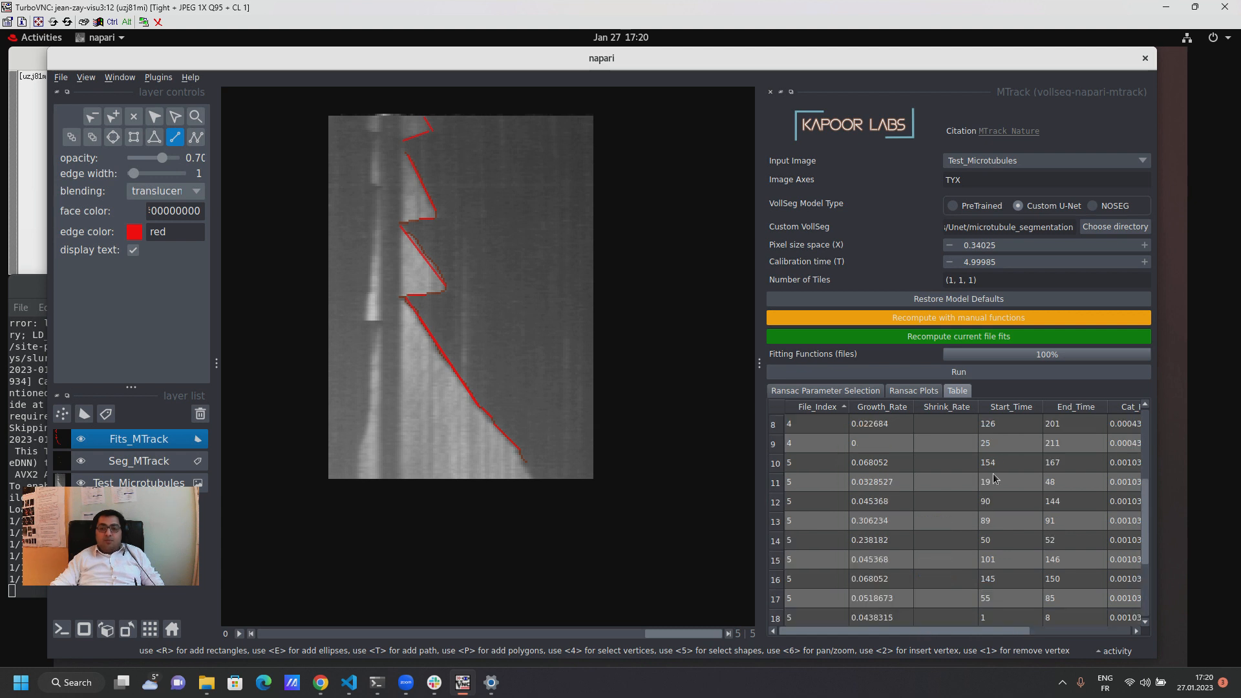
{"action": "left_click", "coordinate": [1059, 631]}
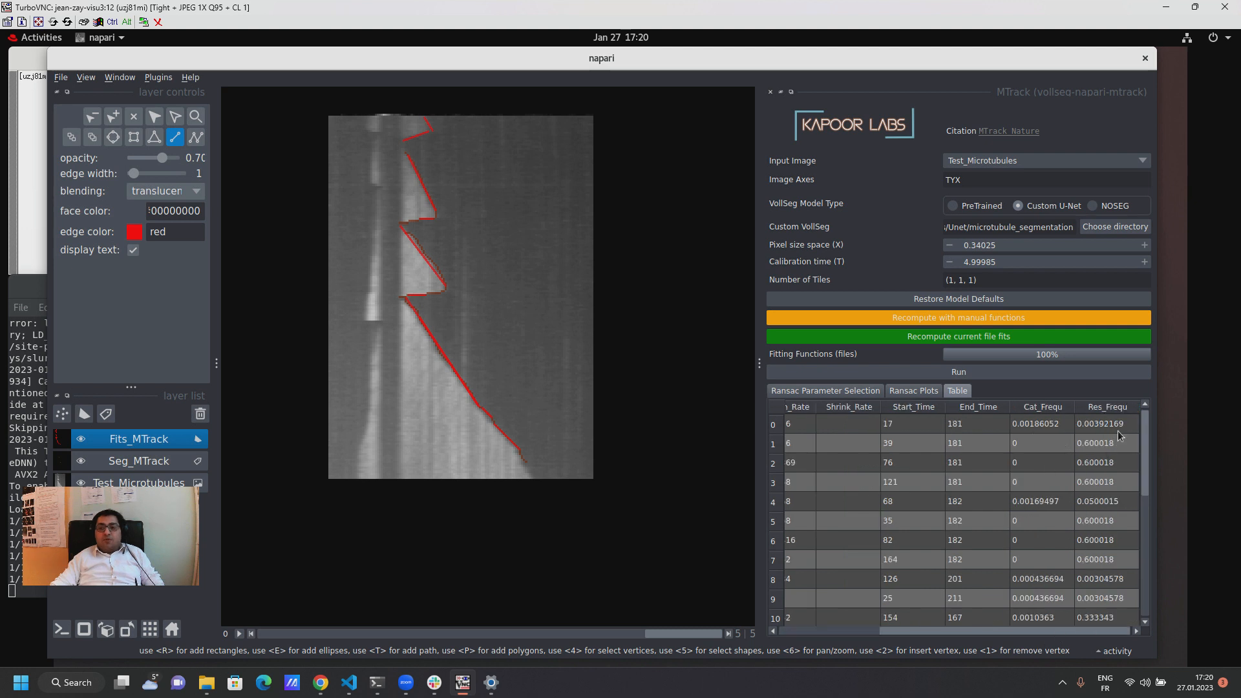
{"action": "left_click", "coordinate": [863, 630]}
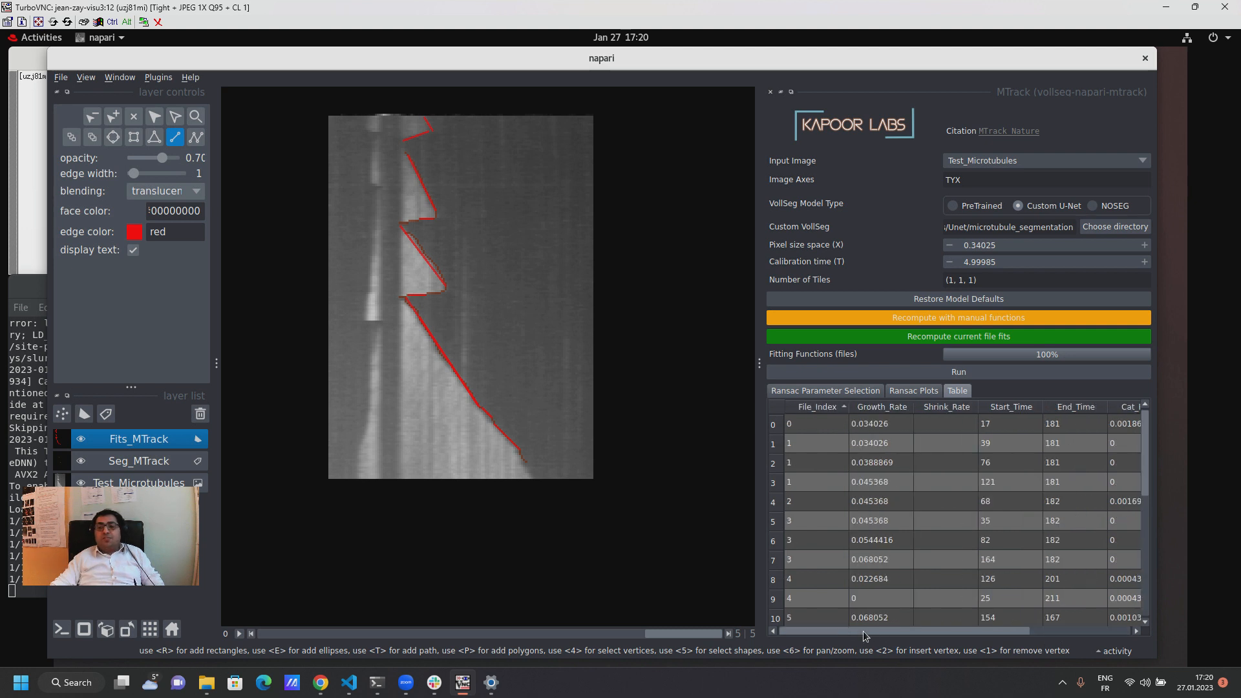
Step: For the kymograph with file index 1, erase the bottom-edge segmentation in Seg_MTrack and recompute the current file fits
{"action": "left_click", "coordinate": [810, 442]}
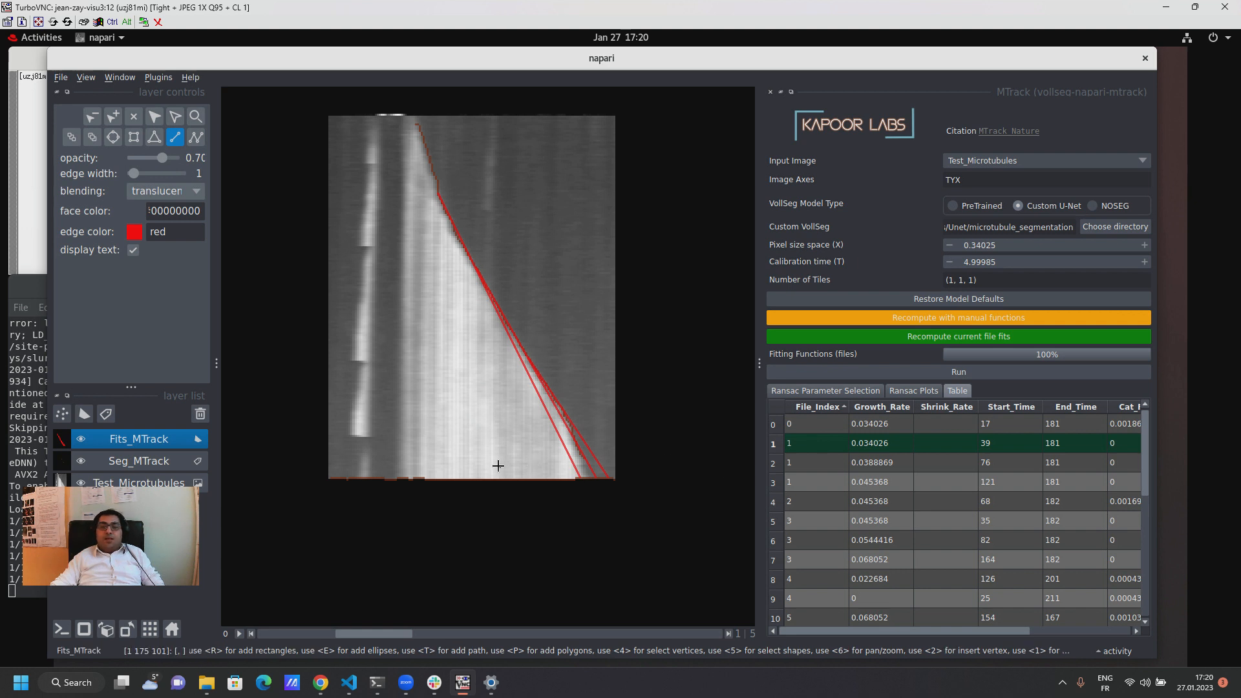
{"action": "left_click", "coordinate": [127, 466]}
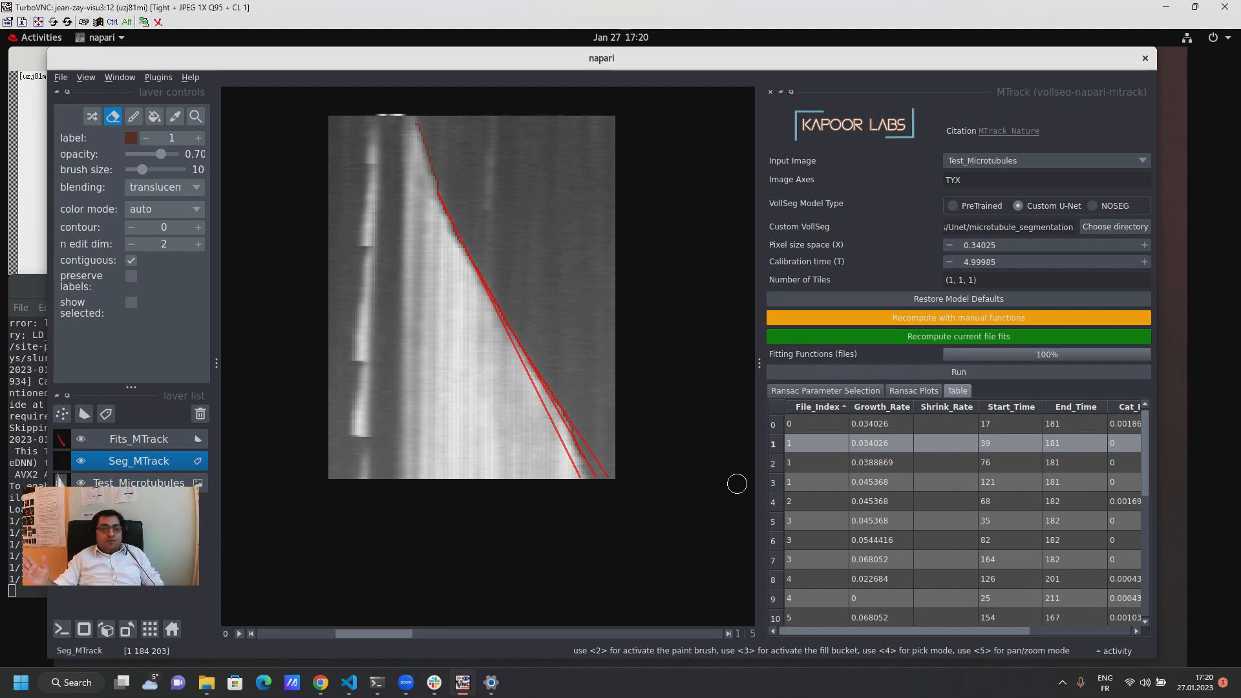
{"action": "left_click", "coordinate": [913, 337]}
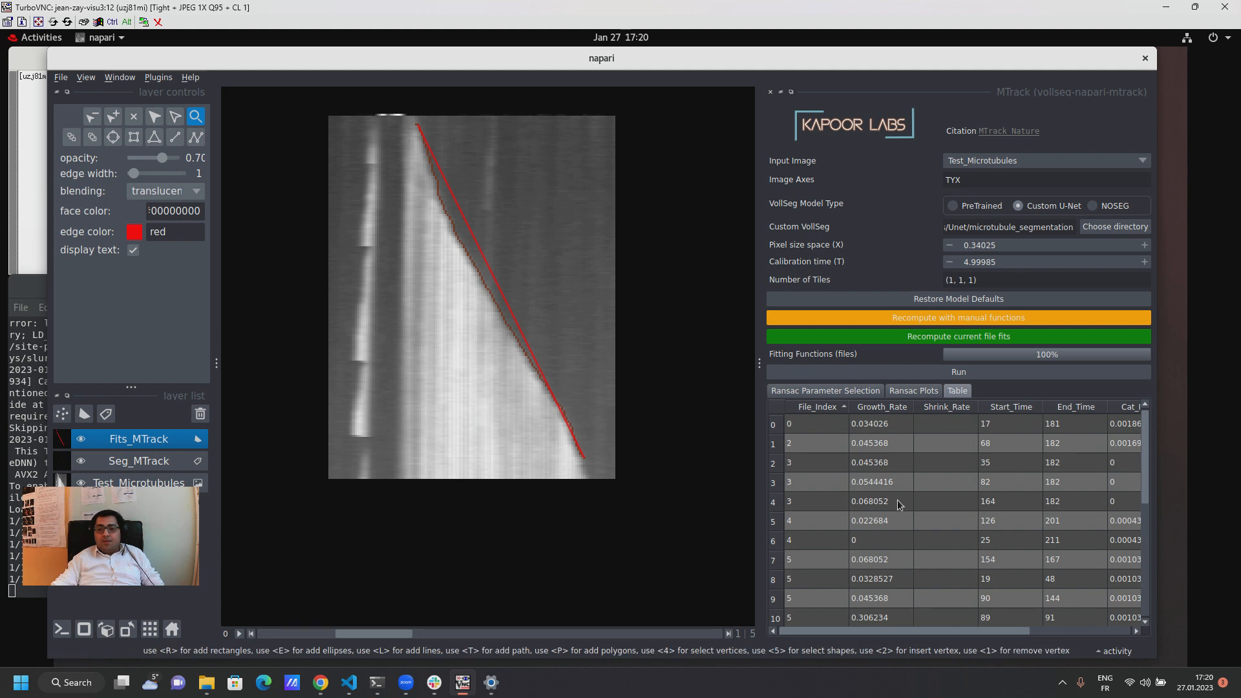
Step: Check the recomputed results table, displaying the kymographs with file index 0 and 1 from their rows
{"action": "scroll", "coordinate": [897, 504], "scroll_direction": "down", "scroll_amount": 4}
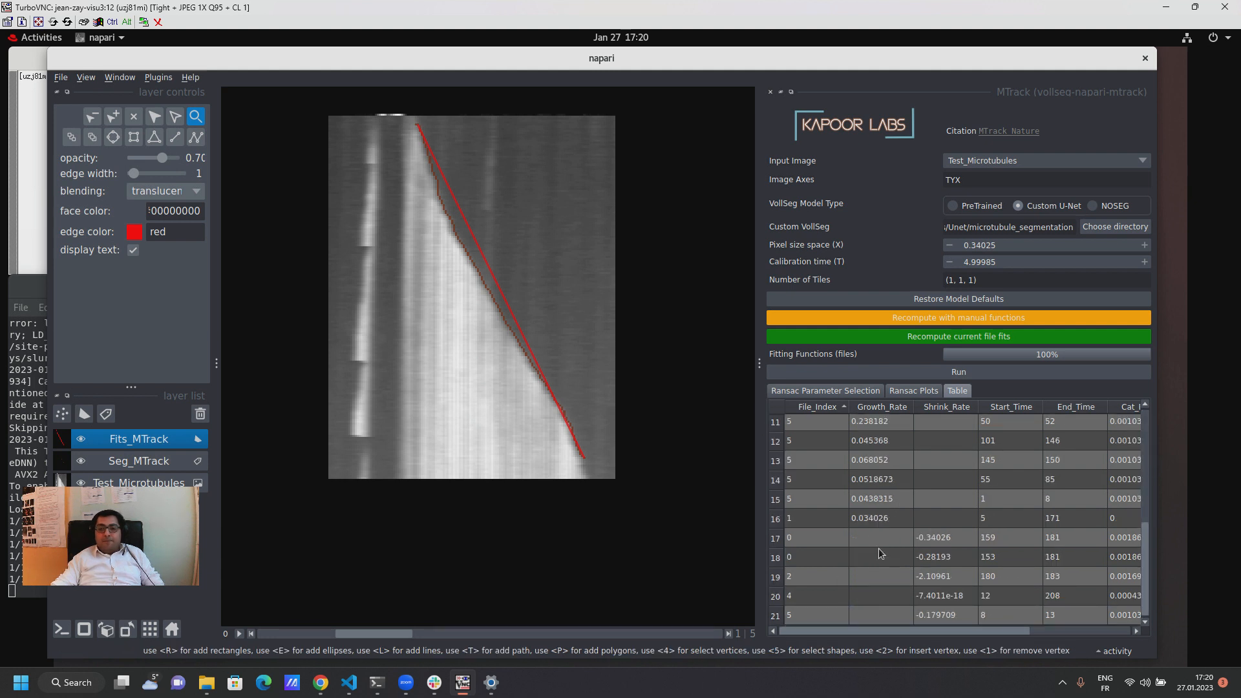
{"action": "scroll", "coordinate": [886, 543], "scroll_direction": "up", "scroll_amount": 4}
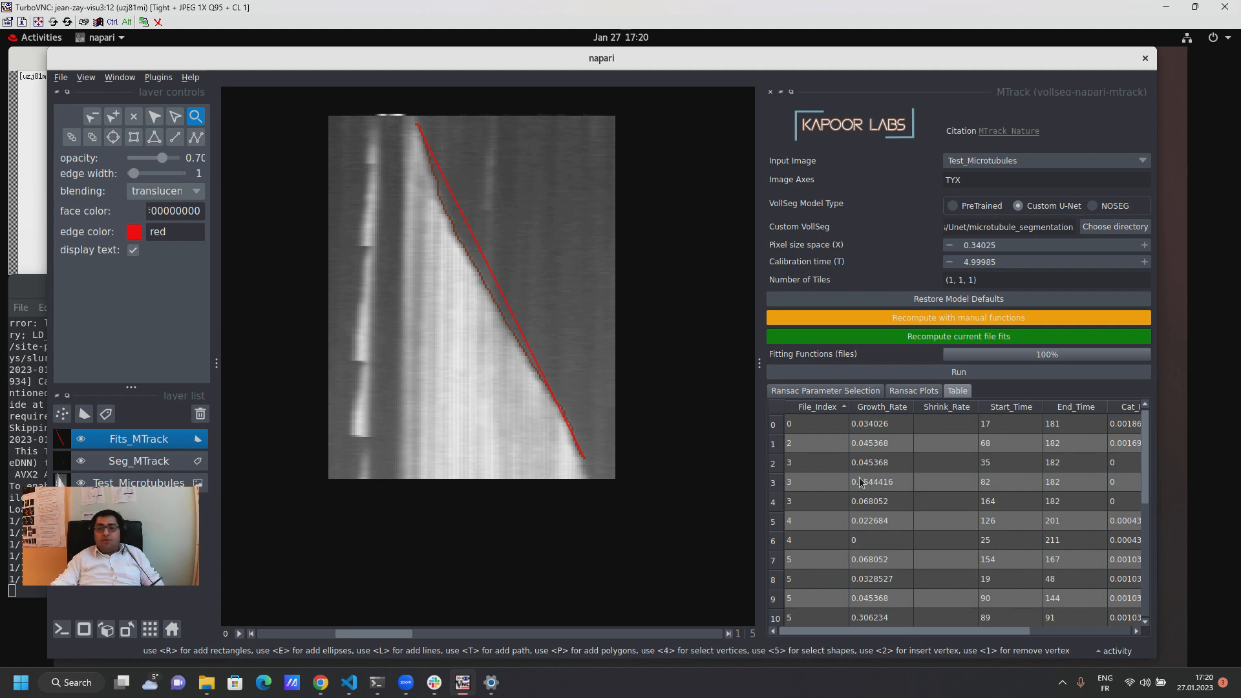
{"action": "left_click", "coordinate": [922, 425]}
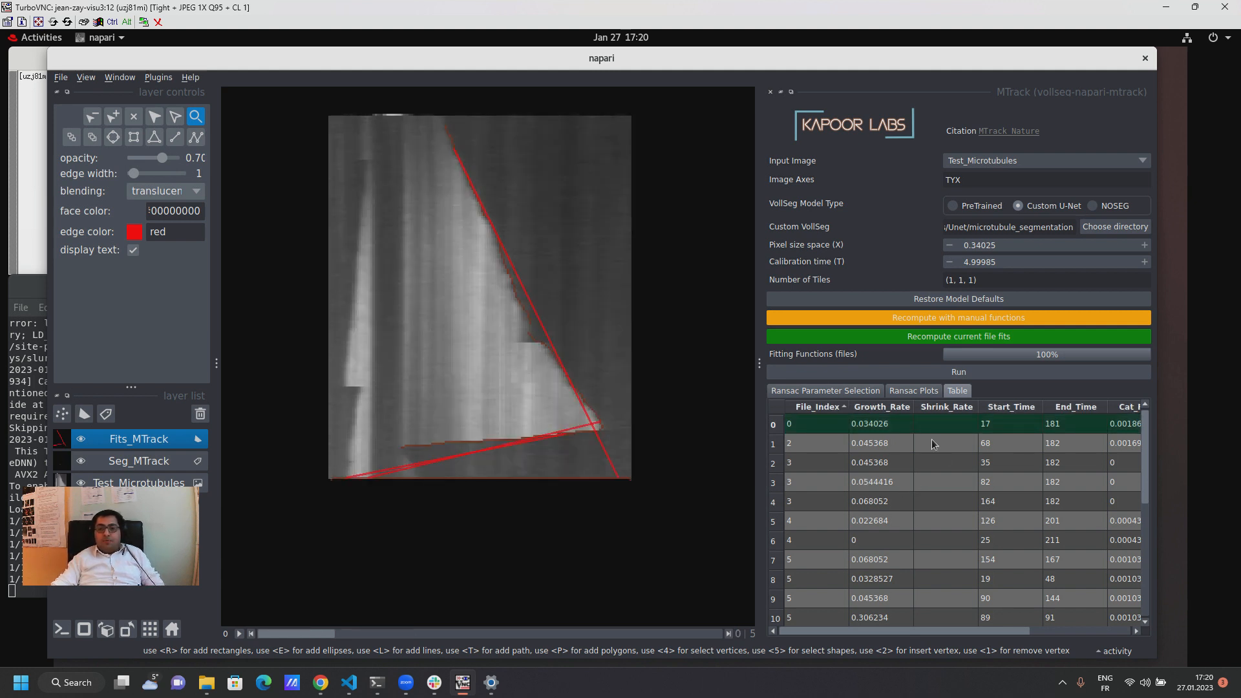
{"action": "scroll", "coordinate": [931, 463], "scroll_direction": "down", "scroll_amount": 4}
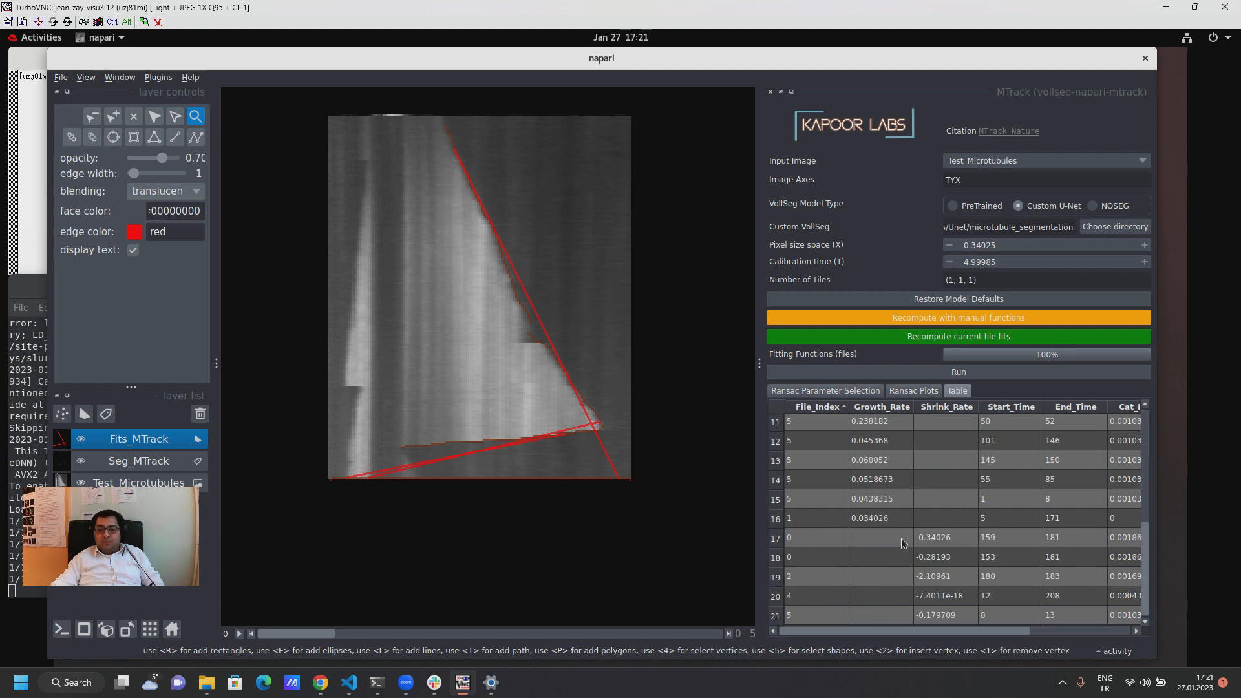
{"action": "left_click", "coordinate": [909, 518]}
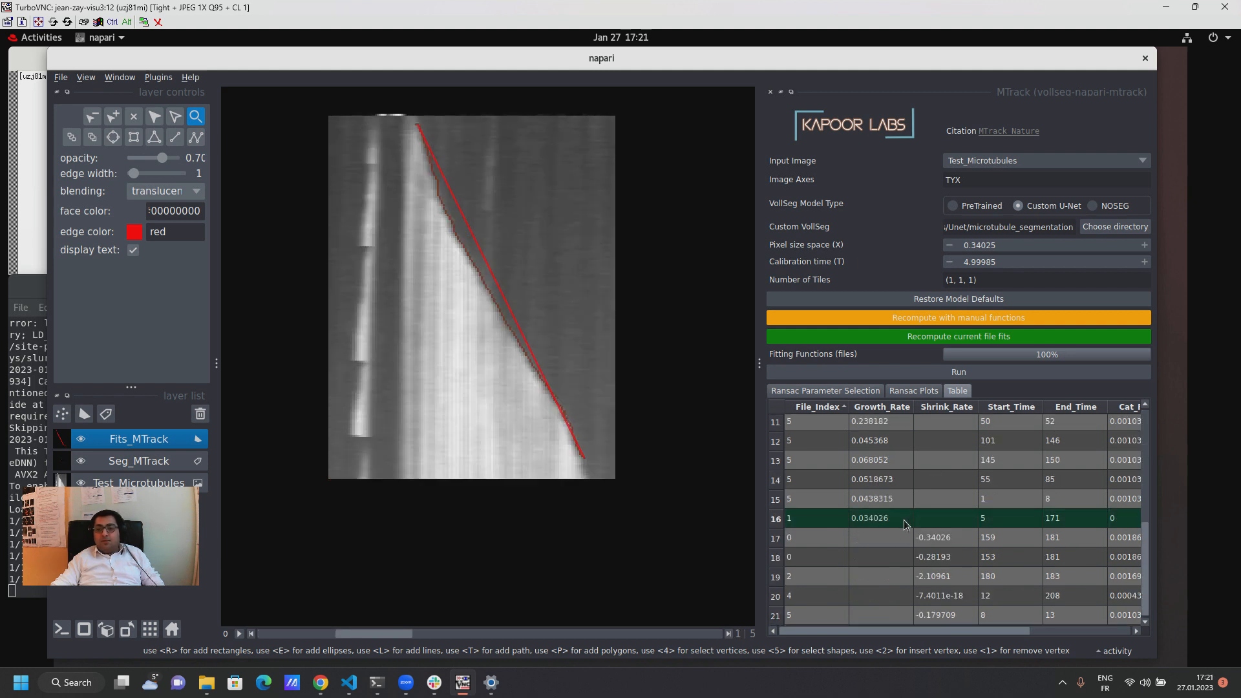
{"action": "scroll", "coordinate": [933, 516], "scroll_direction": "up", "scroll_amount": 4}
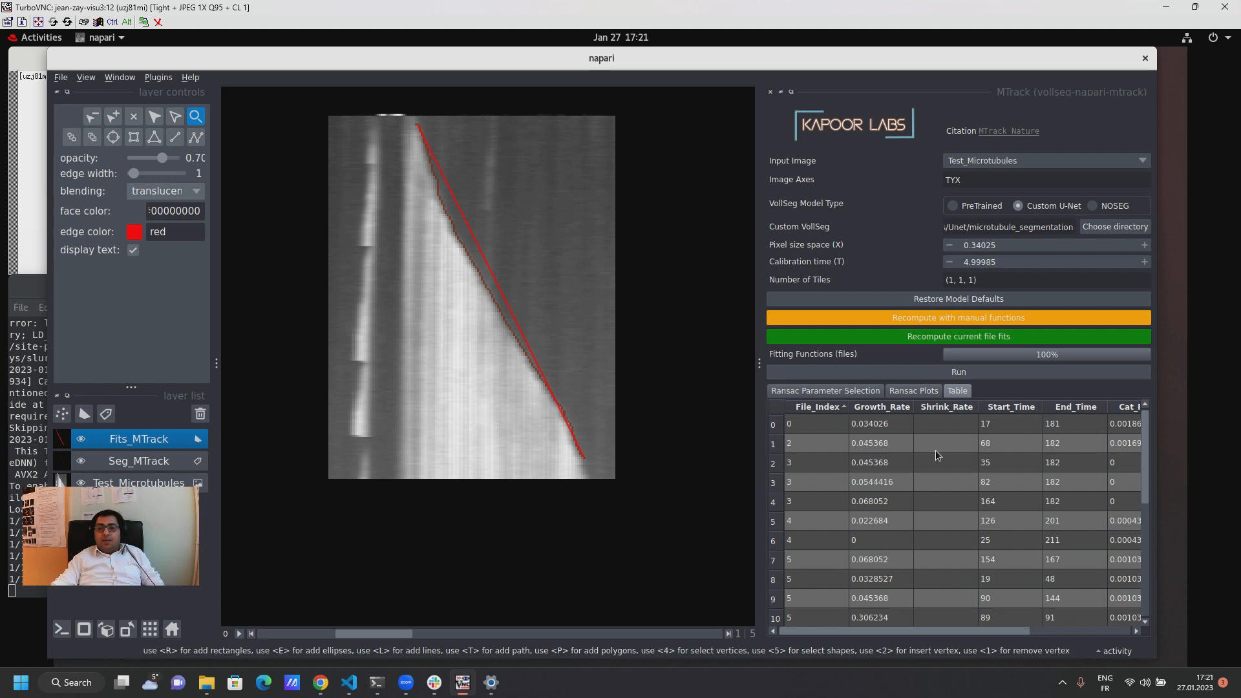
{"action": "left_click", "coordinate": [947, 424]}
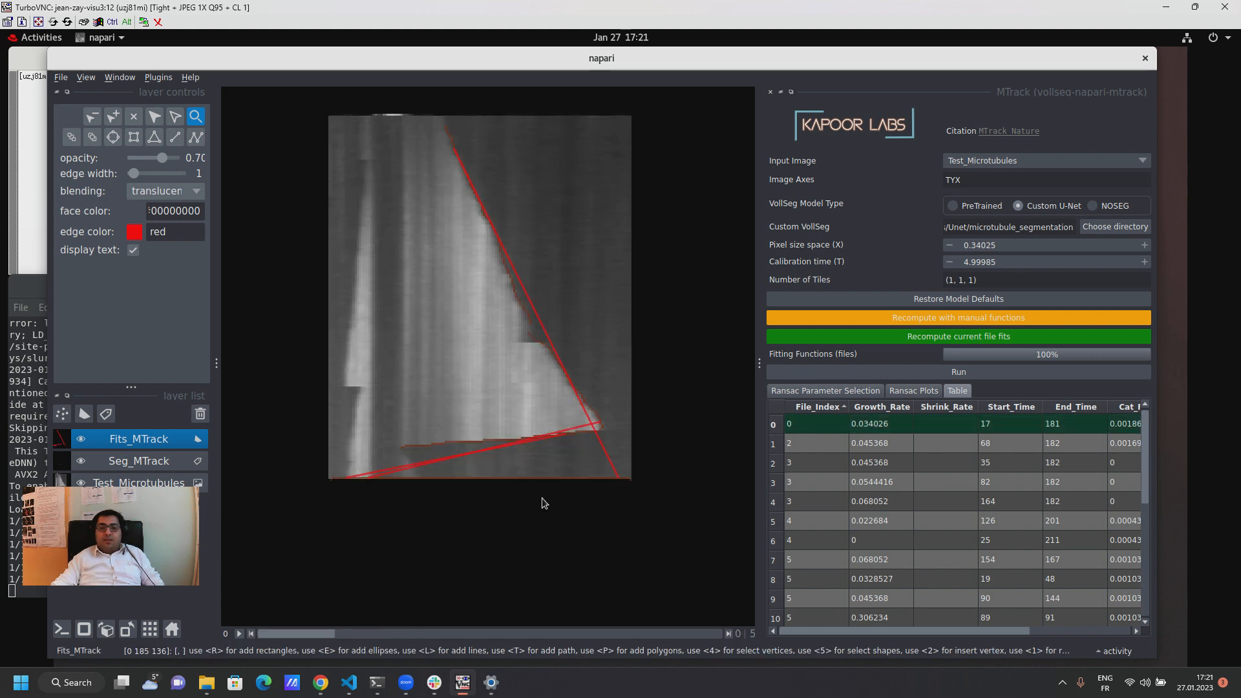
Step: Erase the bottom-edge segmentation of the displayed kymograph in Seg_MTrack and recompute the current file fits
{"action": "left_click", "coordinate": [159, 462]}
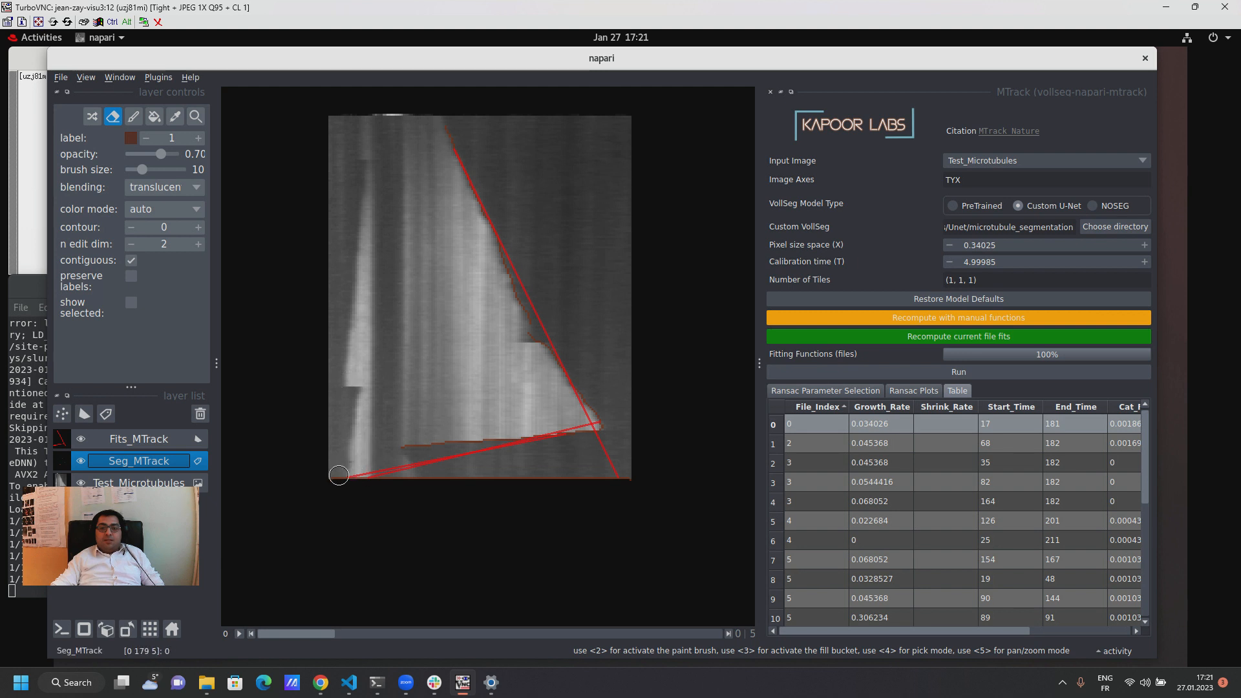
{"action": "left_click_drag", "start_coordinate": [339, 476], "coordinate": [656, 480]}
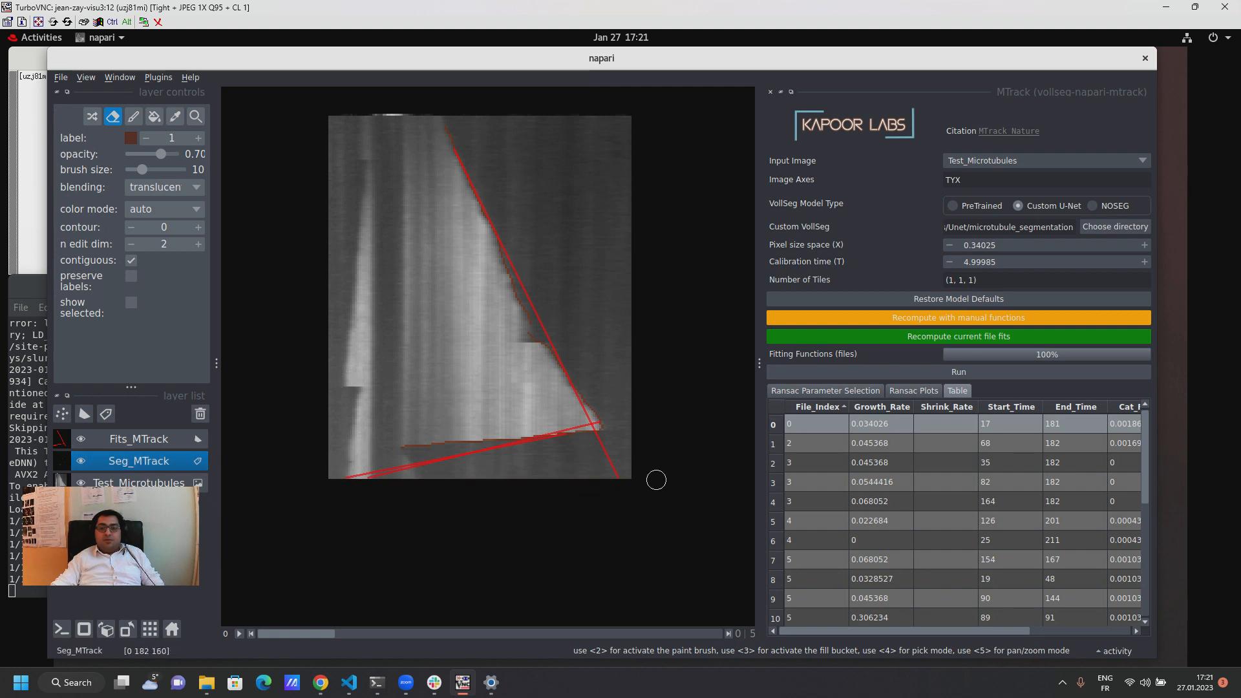
{"action": "left_click", "coordinate": [944, 337]}
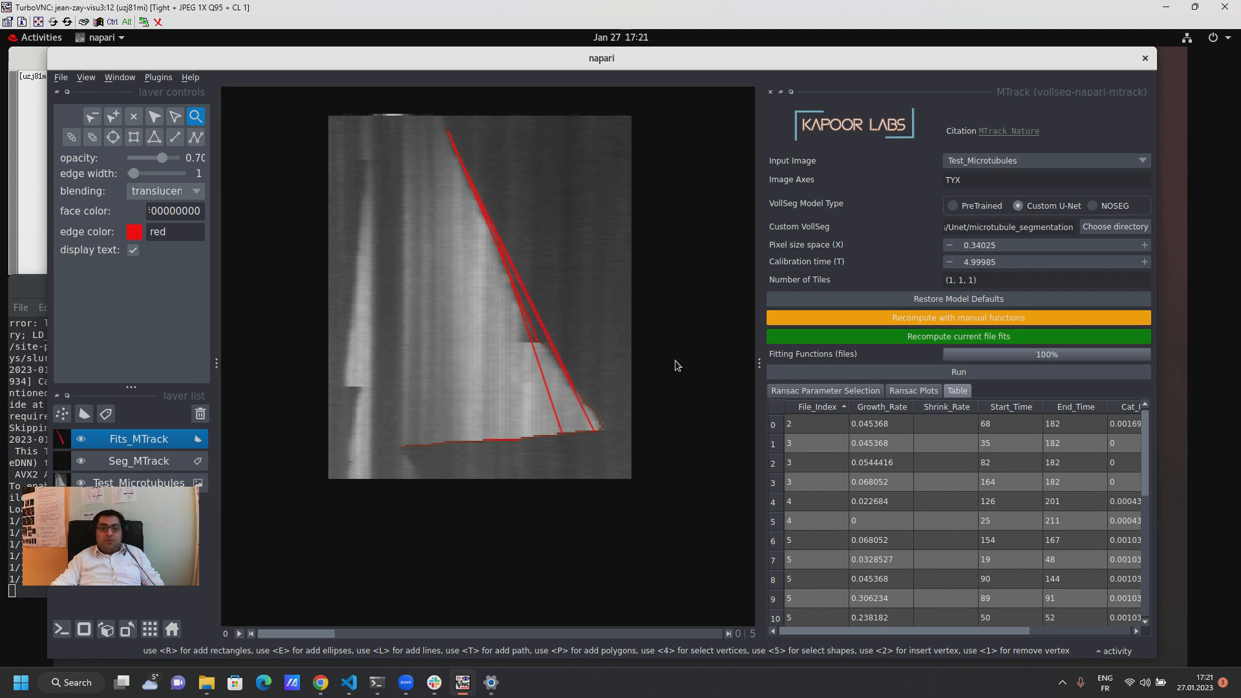
Step: Delete all automatic line fits along the sloping edge of the kymograph in the Fits_MTrack layer
{"action": "left_click", "coordinate": [154, 117]}
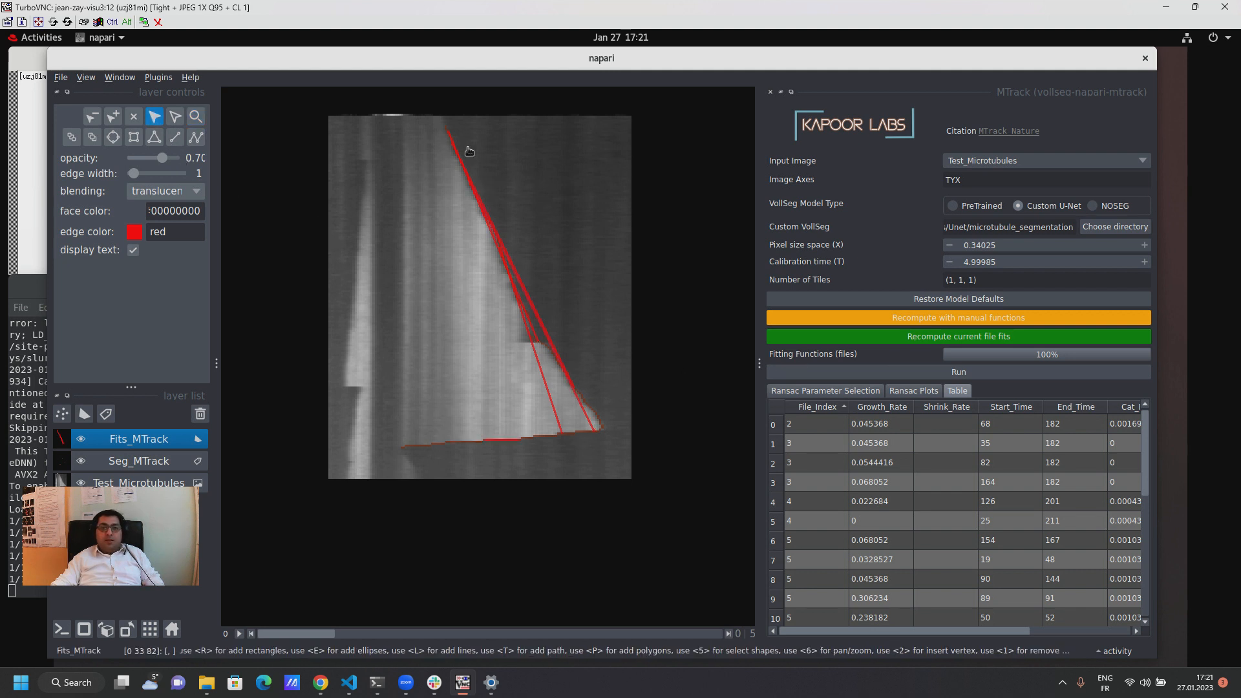
{"action": "left_click_drag", "start_coordinate": [432, 123], "coordinate": [611, 493]}
{"action": "key", "text": "Delete"}
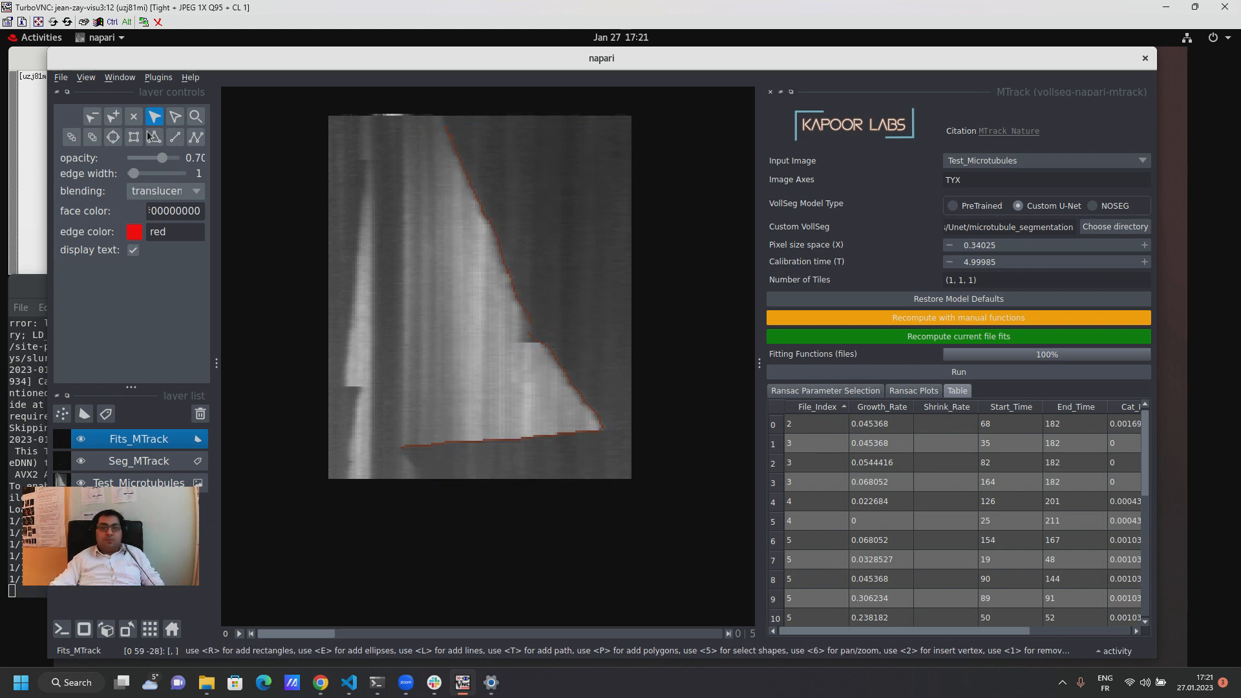
Step: Draw five connected line fits in Fits_MTrack following the segmented edge: long growth, short shrink, short horizontal step, second growth and final shrink
{"action": "left_click", "coordinate": [174, 137]}
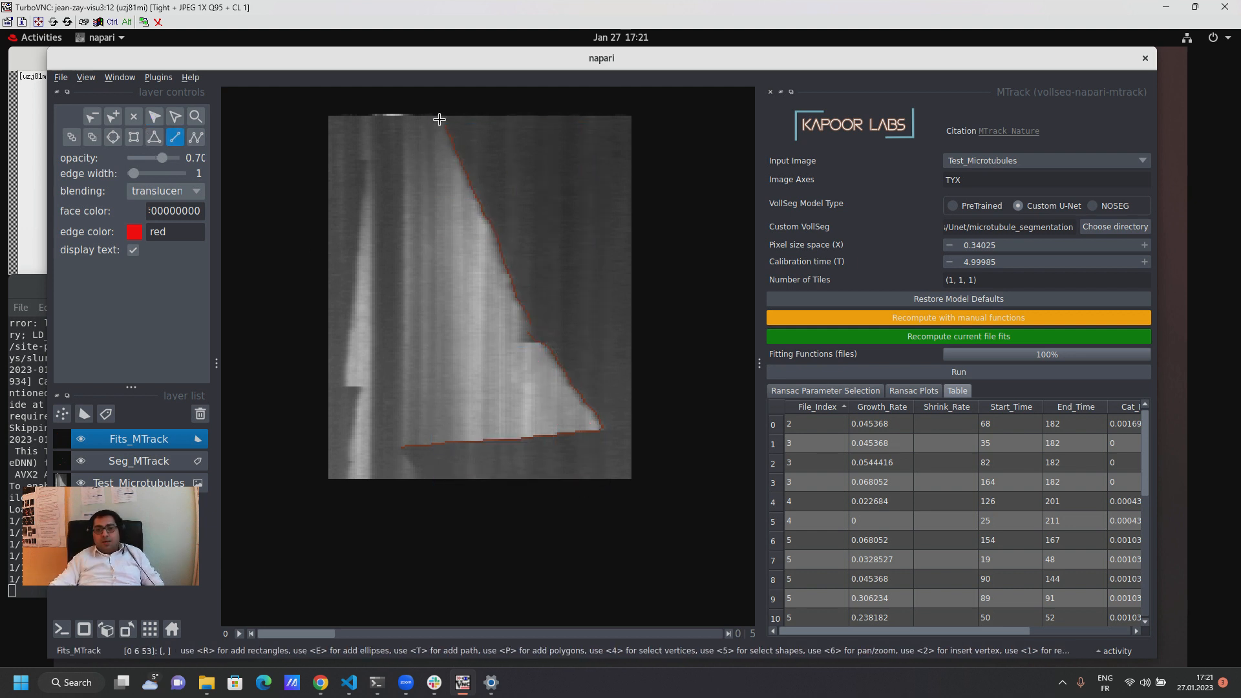
{"action": "mouse_move", "coordinate": [440, 119]}
{"action": "left_mouse_down"}
{"action": "mouse_move", "coordinate": [529, 269]}
{"action": "mouse_move", "coordinate": [519, 339]}
{"action": "left_mouse_up"}
{"action": "left_click", "coordinate": [519, 343]}
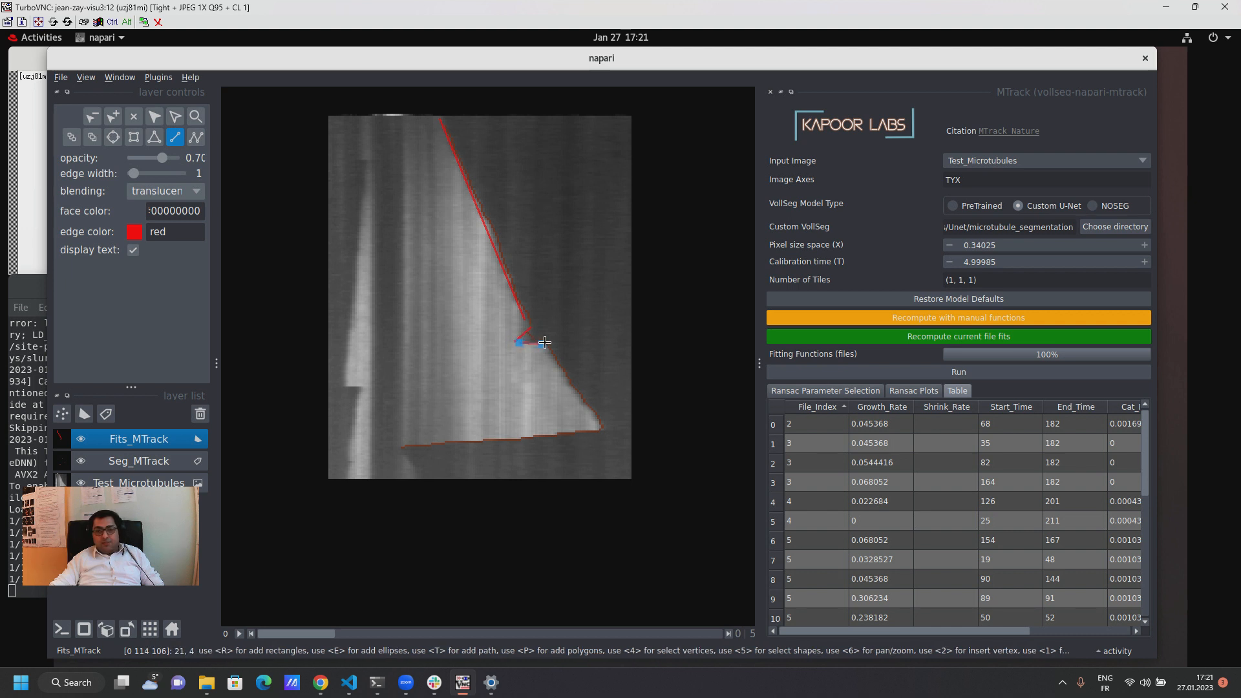
{"action": "left_click", "coordinate": [545, 345]}
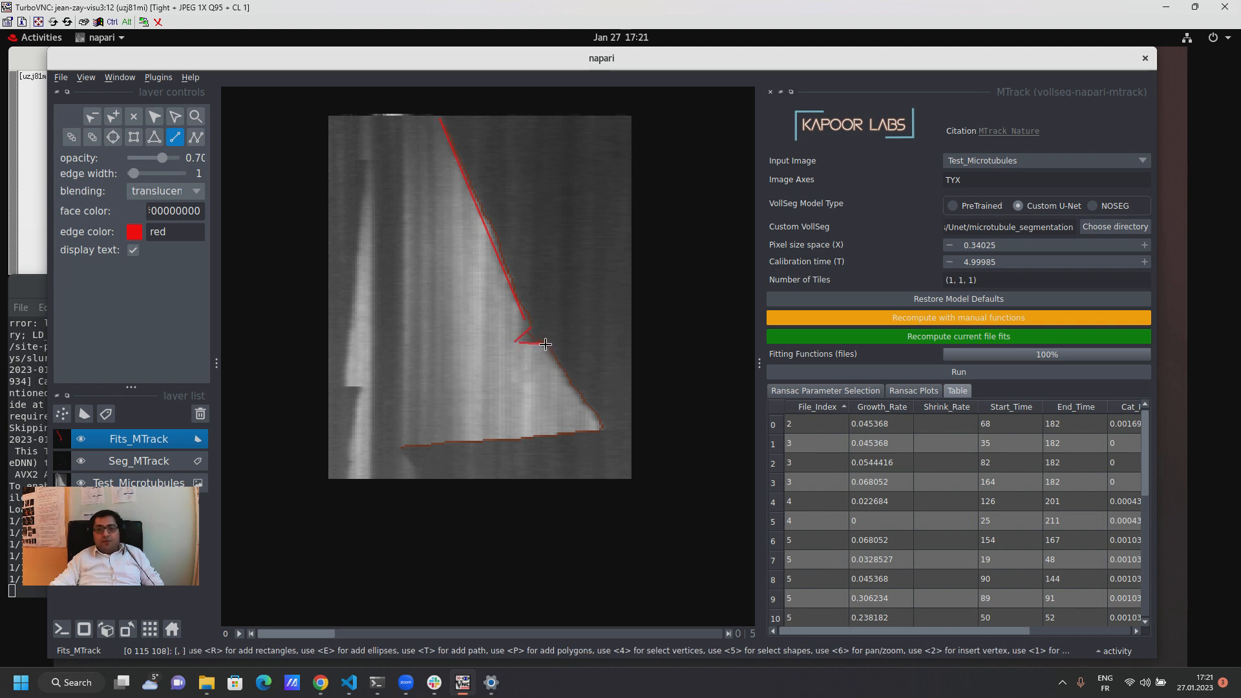
{"action": "left_click", "coordinate": [600, 428]}
{"action": "left_click", "coordinate": [507, 438]}
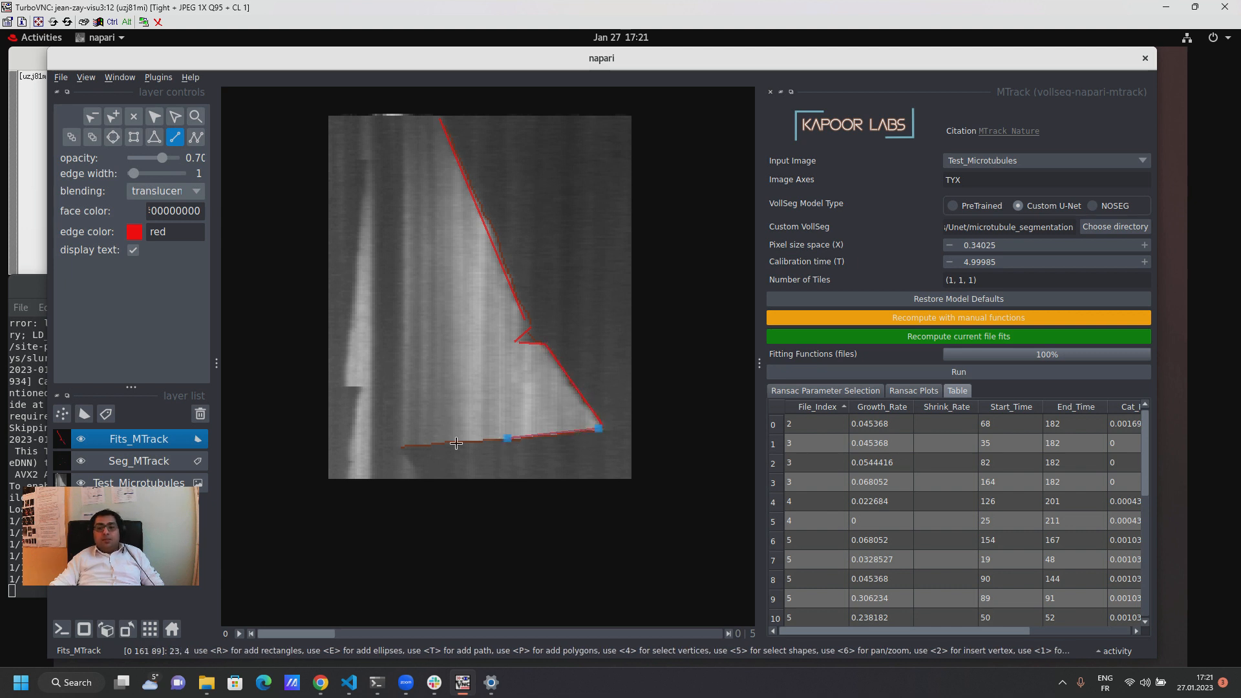
{"action": "double_click", "coordinate": [401, 450]}
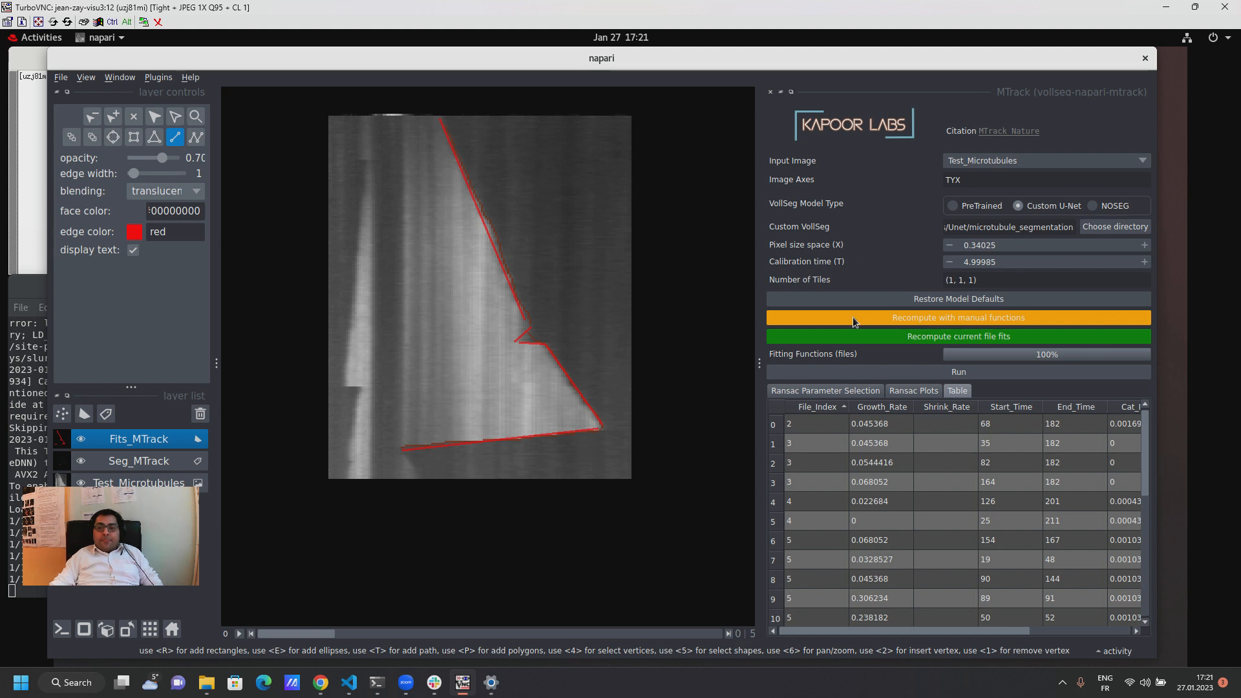
Step: Check the growth and shrink rows for file index 0 at the end of the results table
{"action": "scroll", "coordinate": [990, 500], "scroll_direction": "down", "scroll_amount": 5}
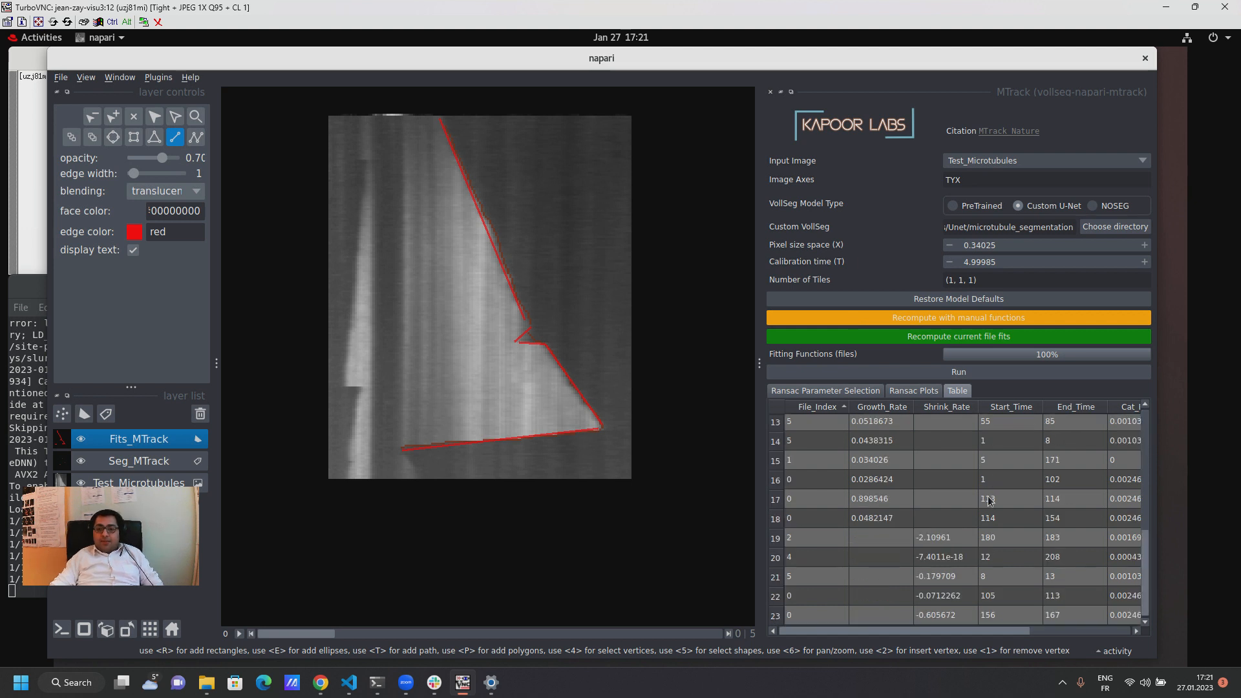
{"action": "left_click", "coordinate": [875, 603]}
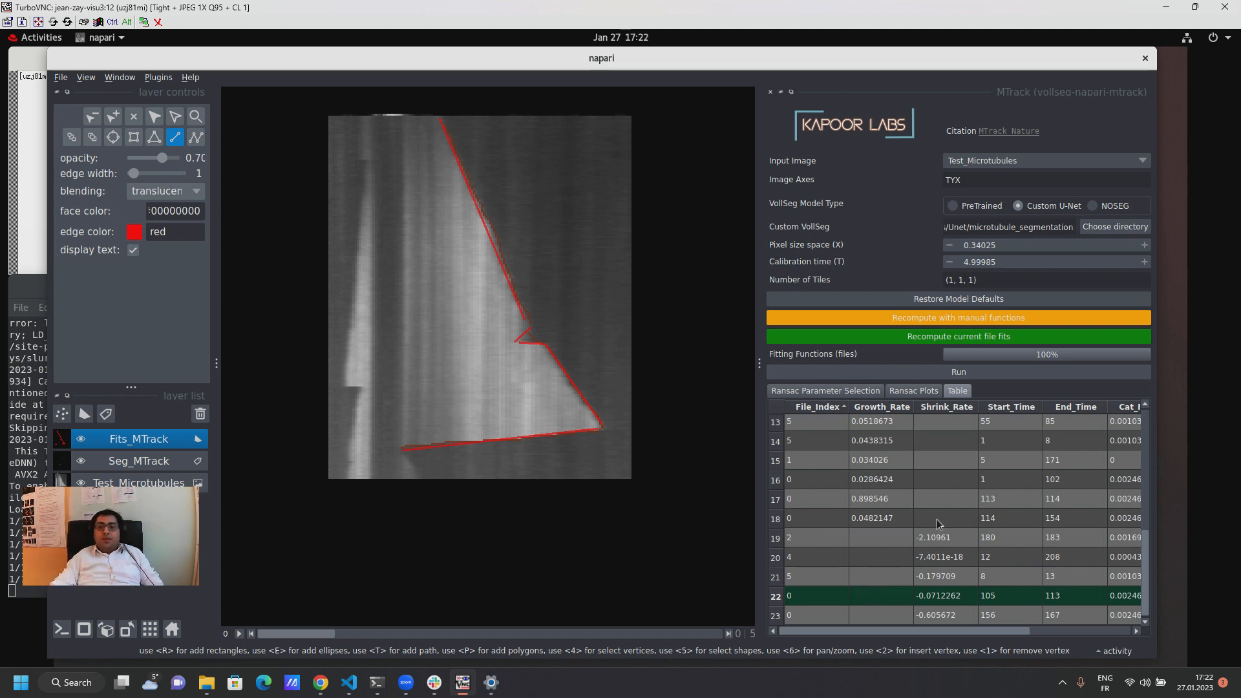
{"action": "scroll", "coordinate": [937, 518], "scroll_direction": "up", "scroll_amount": 5}
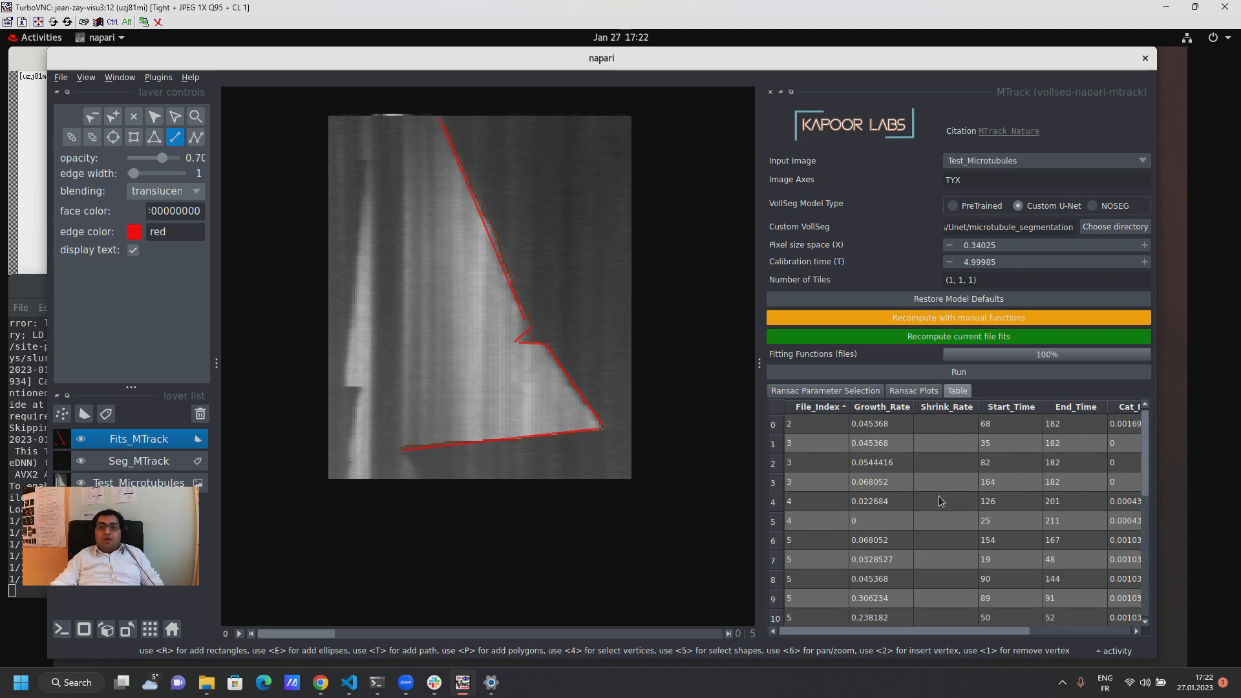
Step: Set the calibration time (T) to 3
{"action": "left_click", "coordinate": [949, 262]}
{"action": "left_click", "coordinate": [949, 262]}
{"action": "left_click", "coordinate": [949, 263]}
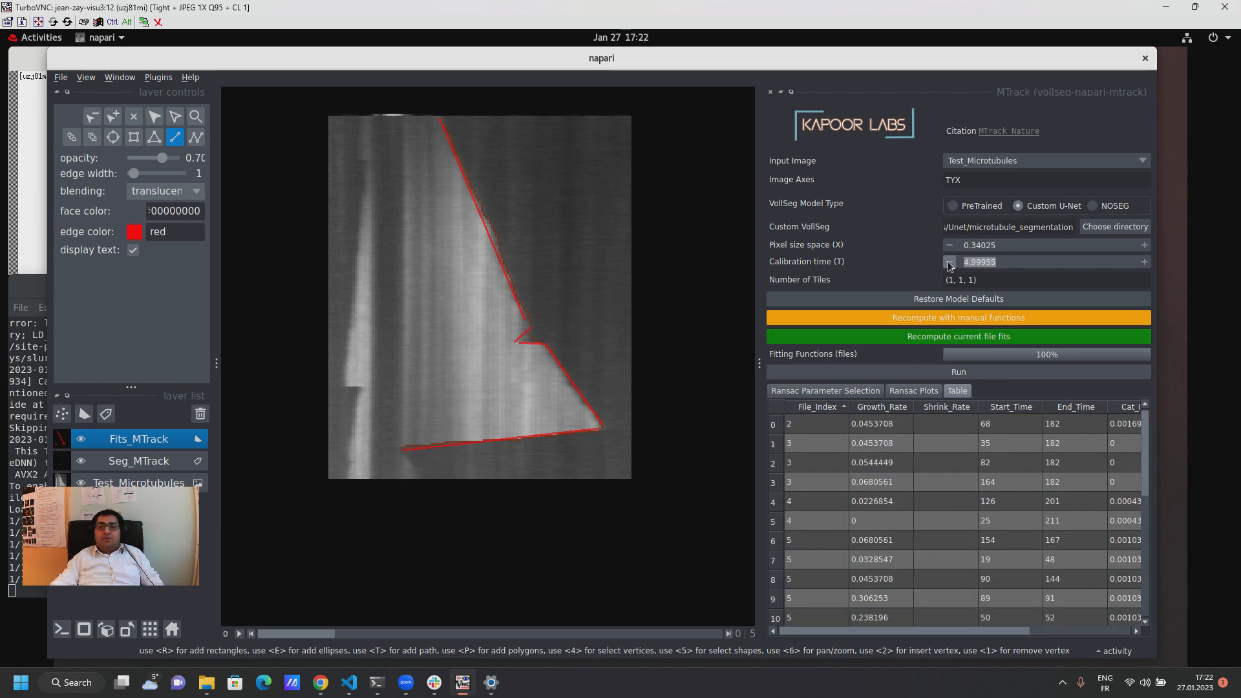
{"action": "left_click", "coordinate": [949, 263]}
{"action": "left_click", "coordinate": [949, 263]}
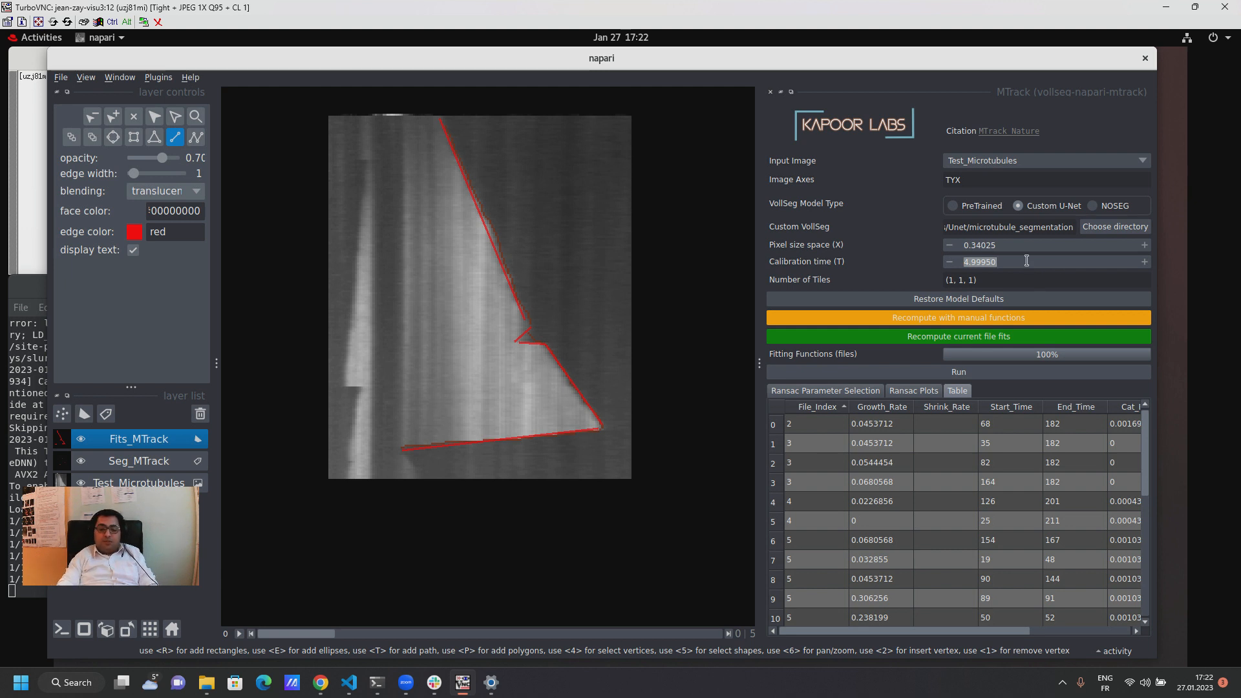
{"action": "type", "text": "3"}
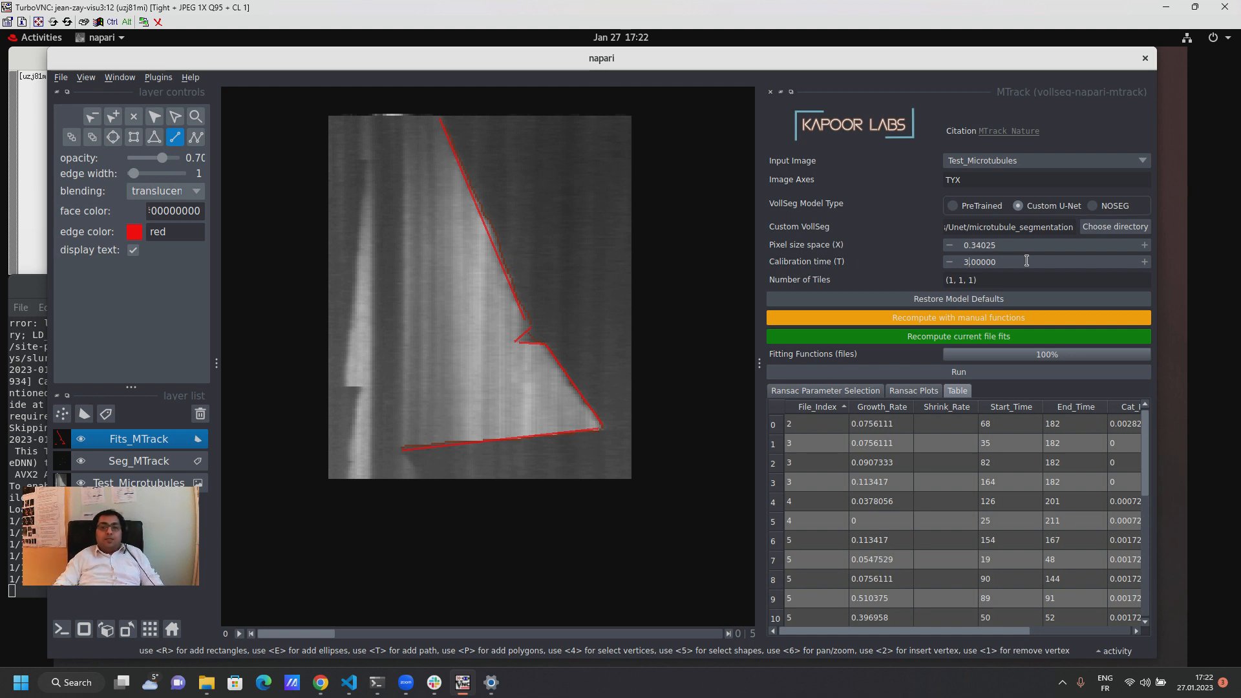
Step: Examine the Growth Rate violin plot and view its save-figure dialog, leaving it without saving
{"action": "left_click", "coordinate": [912, 391]}
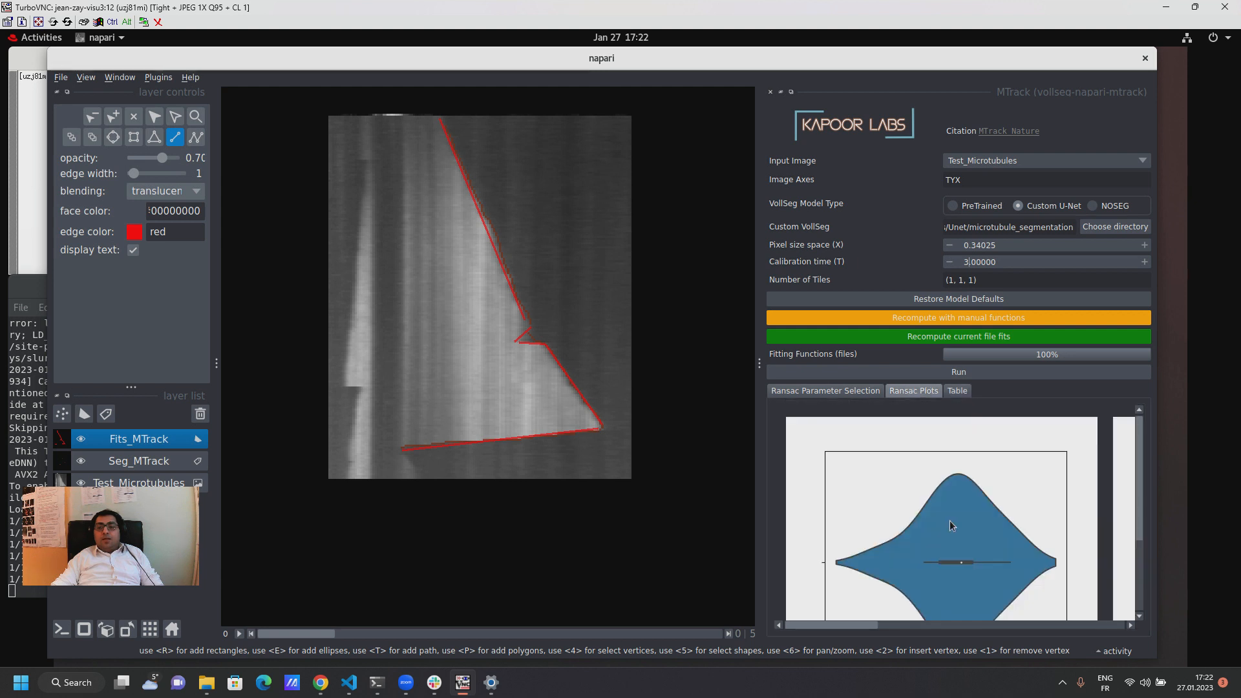
{"action": "left_click_drag", "start_coordinate": [868, 624], "coordinate": [1126, 634]}
{"action": "scroll", "coordinate": [939, 618], "scroll_direction": "down", "scroll_amount": 3}
{"action": "left_click_drag", "start_coordinate": [943, 631], "coordinate": [825, 632]}
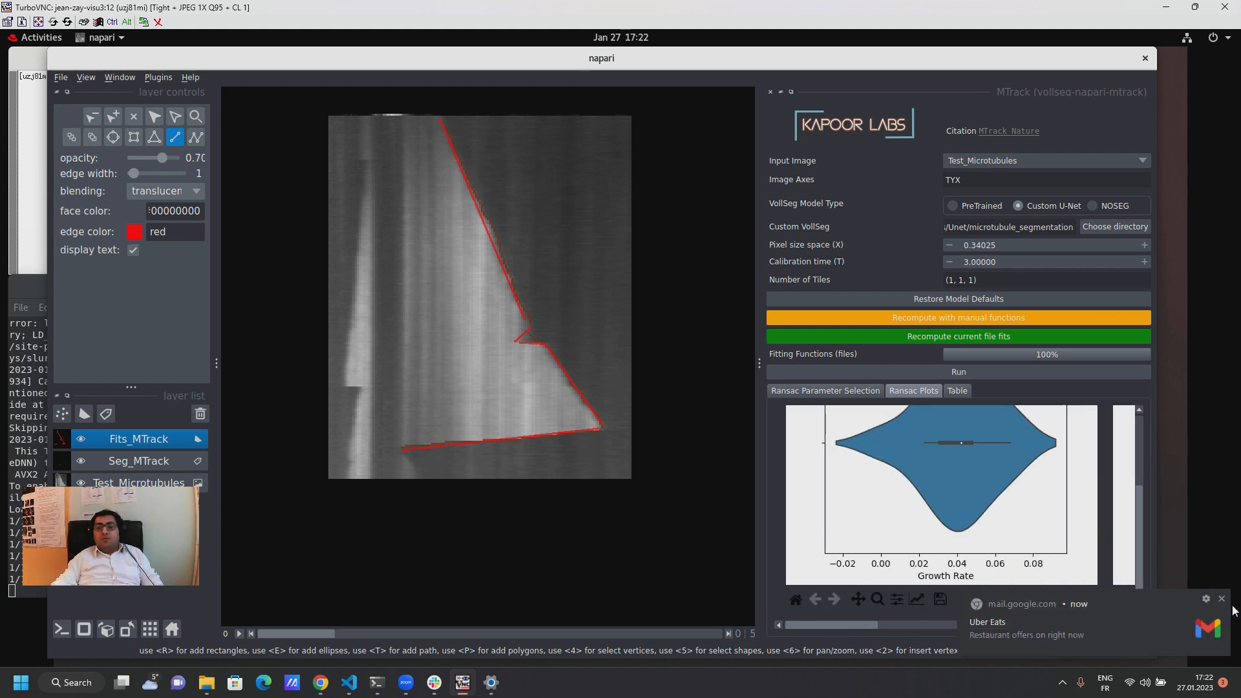
{"action": "left_click", "coordinate": [1222, 599]}
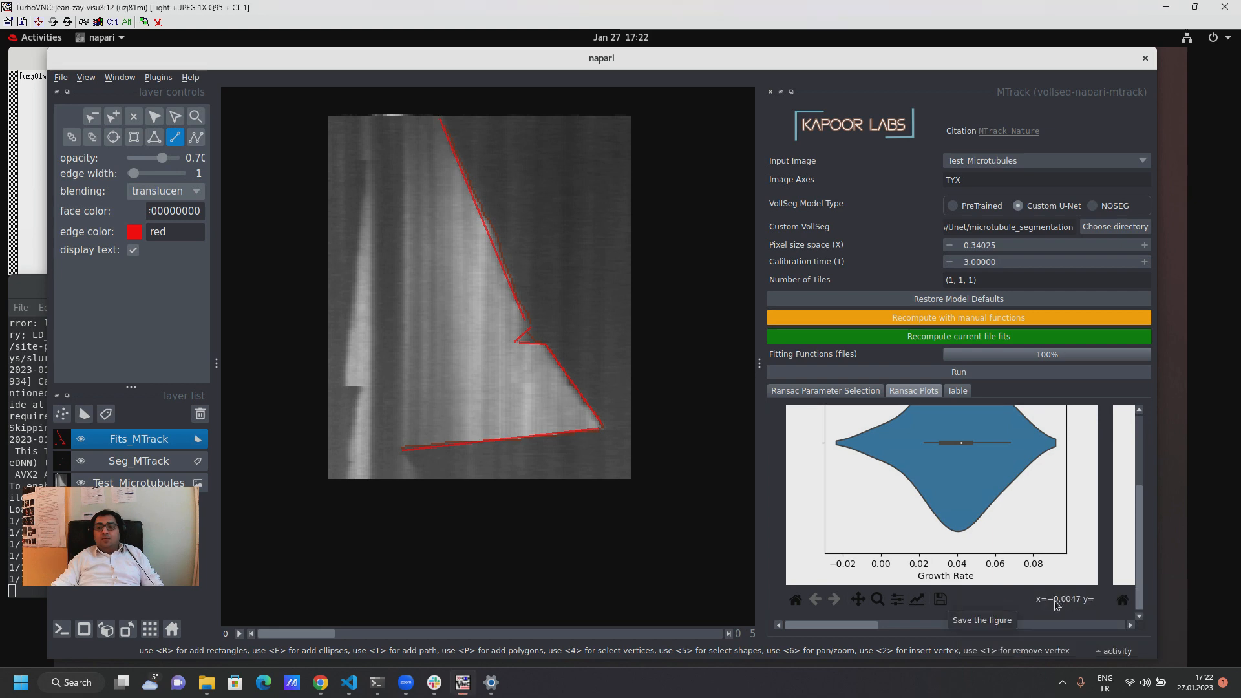
{"action": "left_click", "coordinate": [941, 600]}
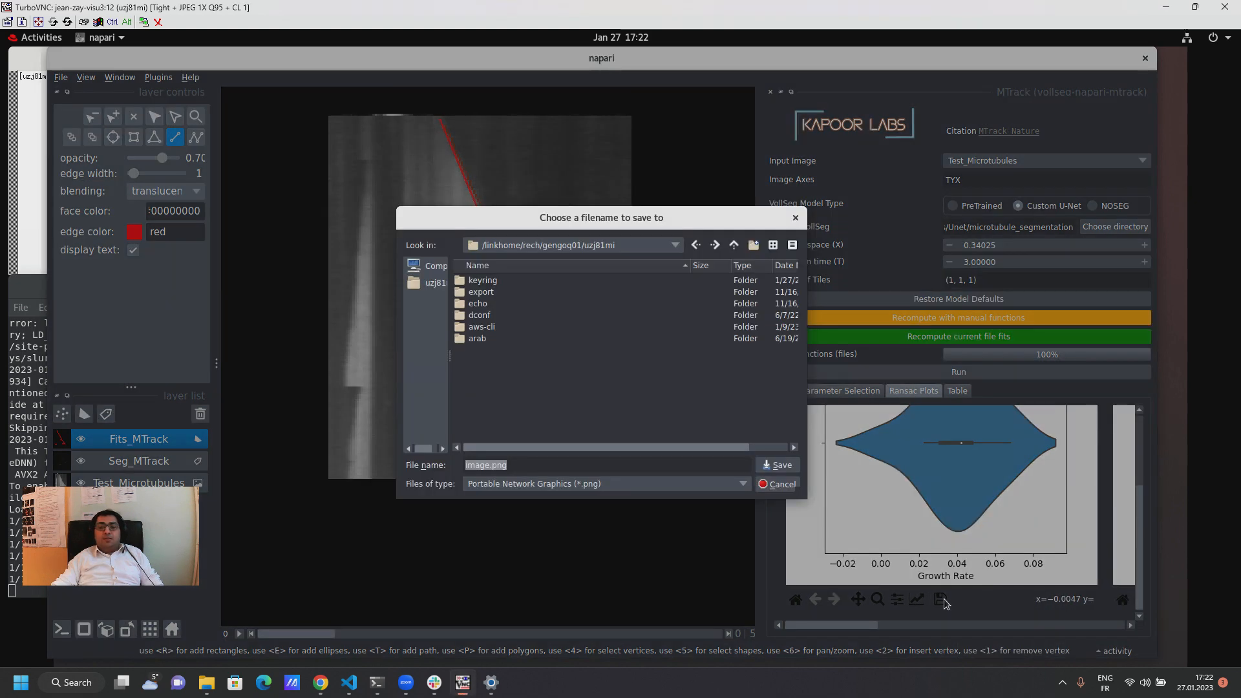
{"action": "left_click", "coordinate": [779, 485]}
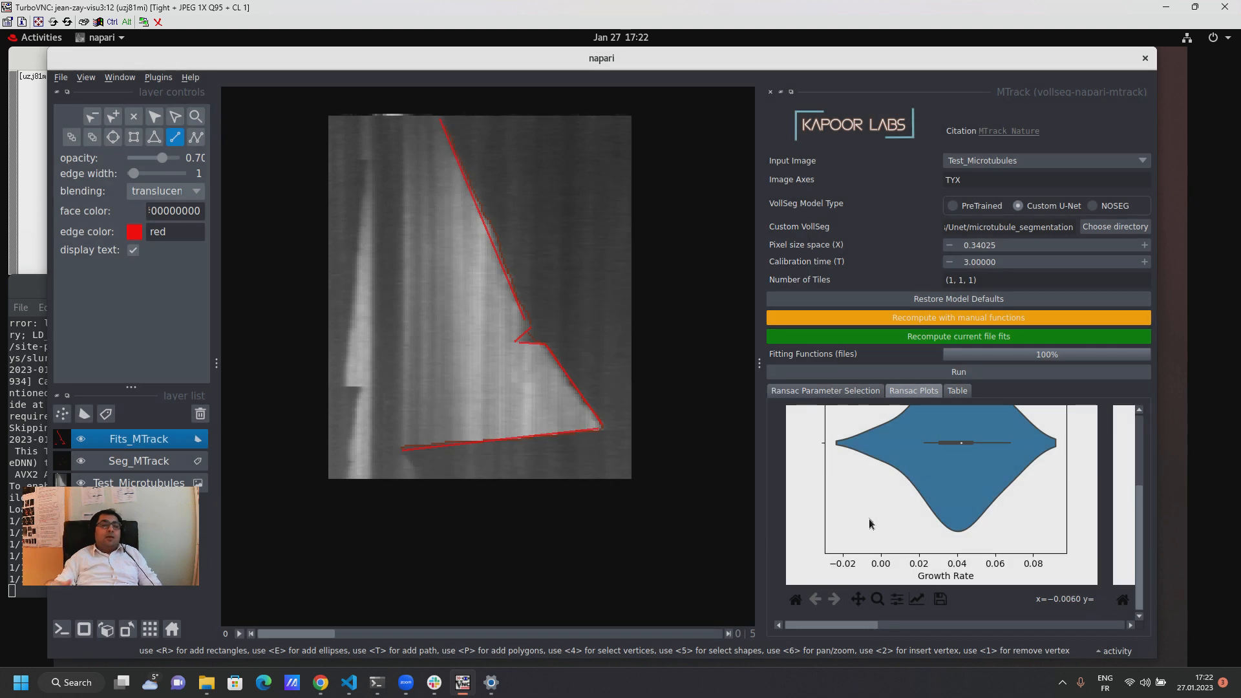
{"action": "scroll", "coordinate": [905, 557], "scroll_direction": "up", "scroll_amount": 2}
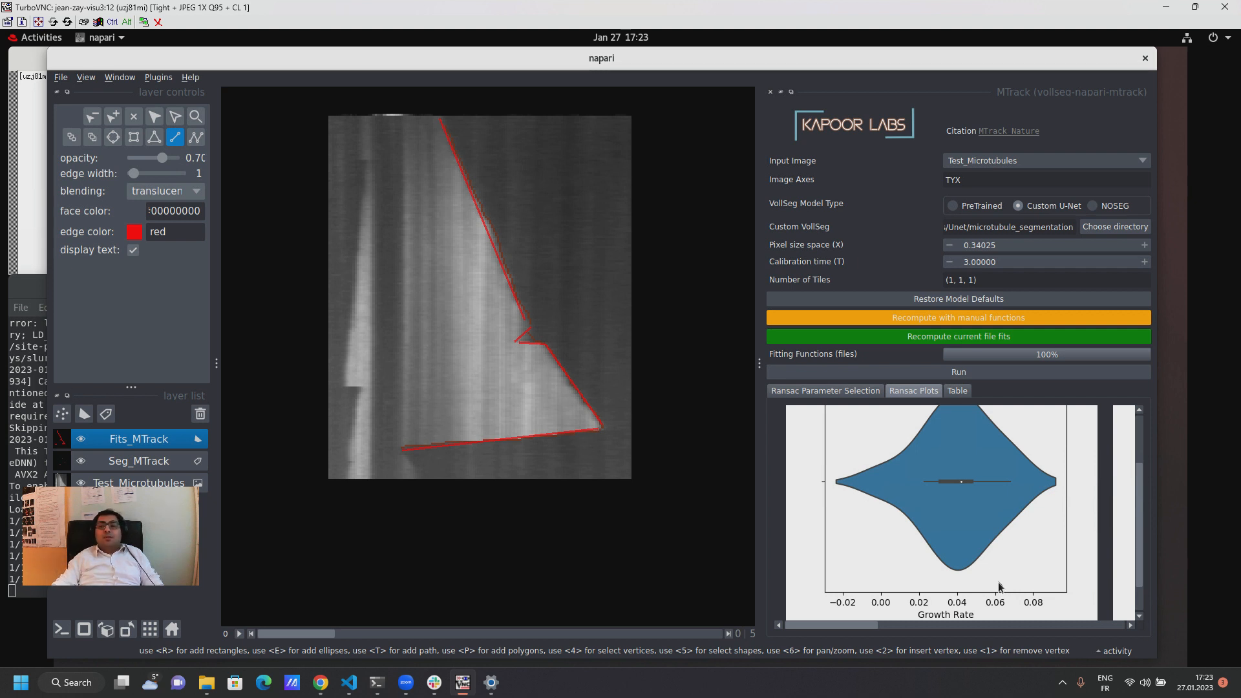
Step: Review the growth and shrink rates, start and end times, and catastrophe and rescue frequencies recalculated with the new calibration time
{"action": "left_click", "coordinate": [962, 392]}
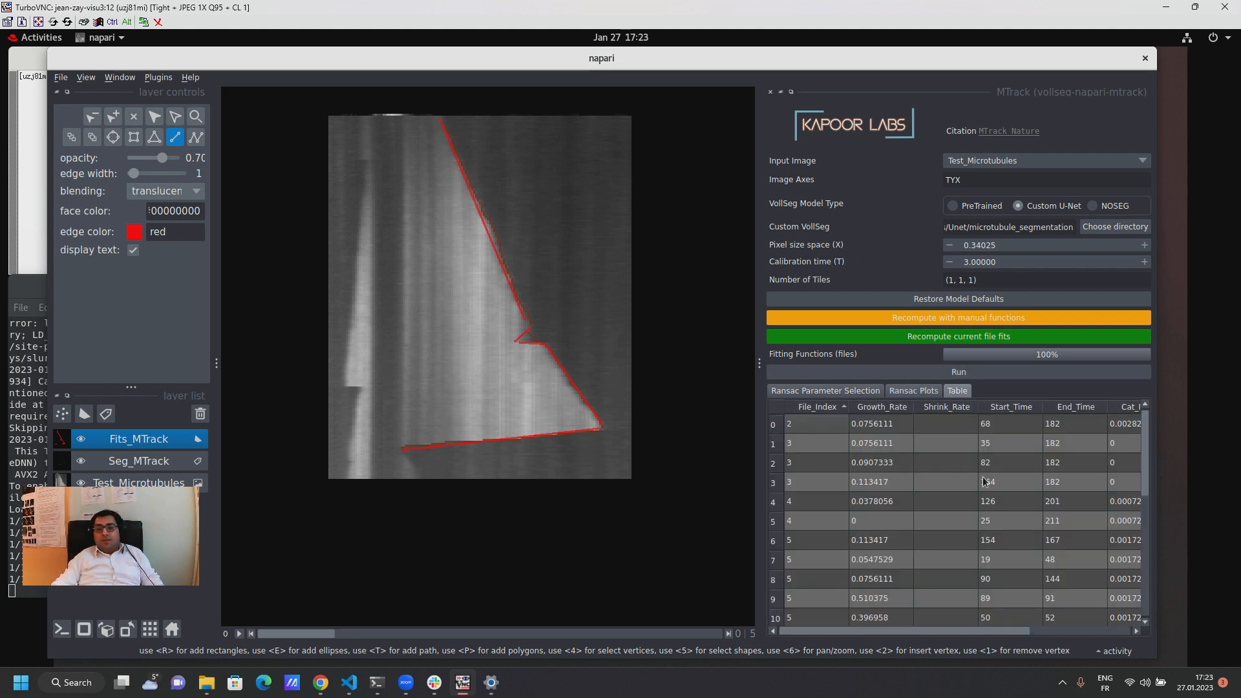
{"action": "scroll", "coordinate": [920, 485], "scroll_direction": "down", "scroll_amount": 5}
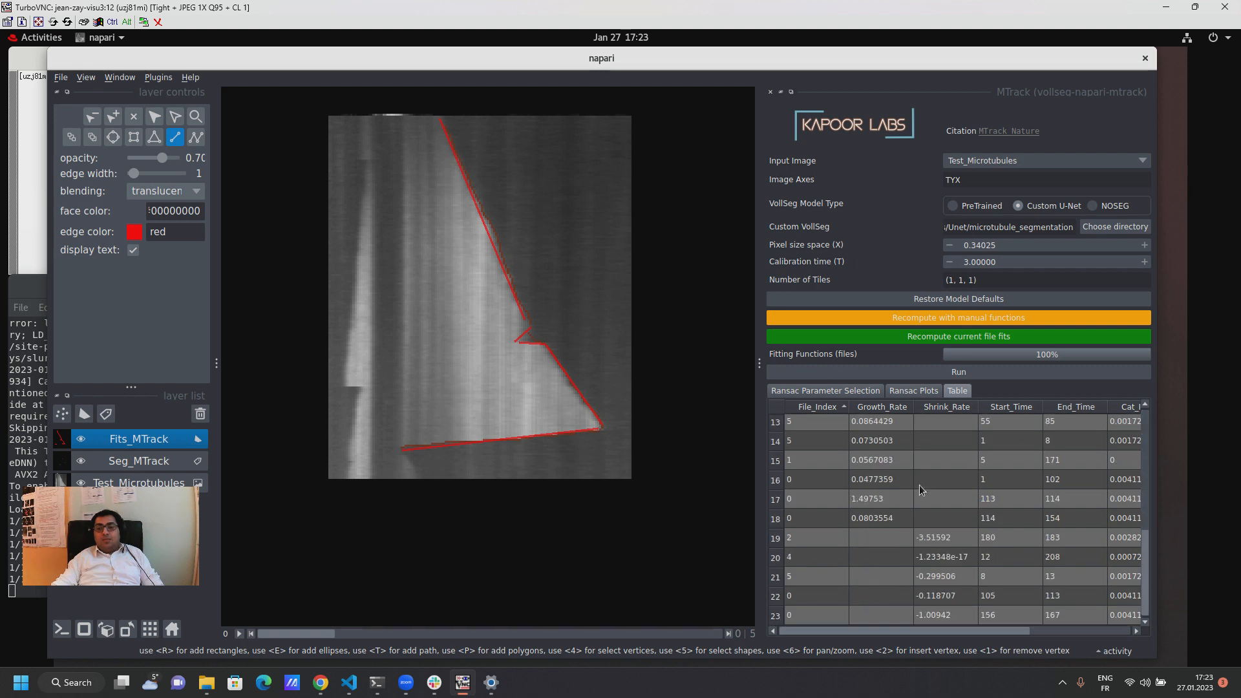
{"action": "scroll", "coordinate": [919, 485], "scroll_direction": "up", "scroll_amount": 5}
{"action": "mouse_move", "coordinate": [1002, 633]}
{"action": "left_mouse_down"}
{"action": "mouse_move", "coordinate": [1053, 633]}
{"action": "mouse_move", "coordinate": [1002, 633]}
{"action": "left_mouse_up"}
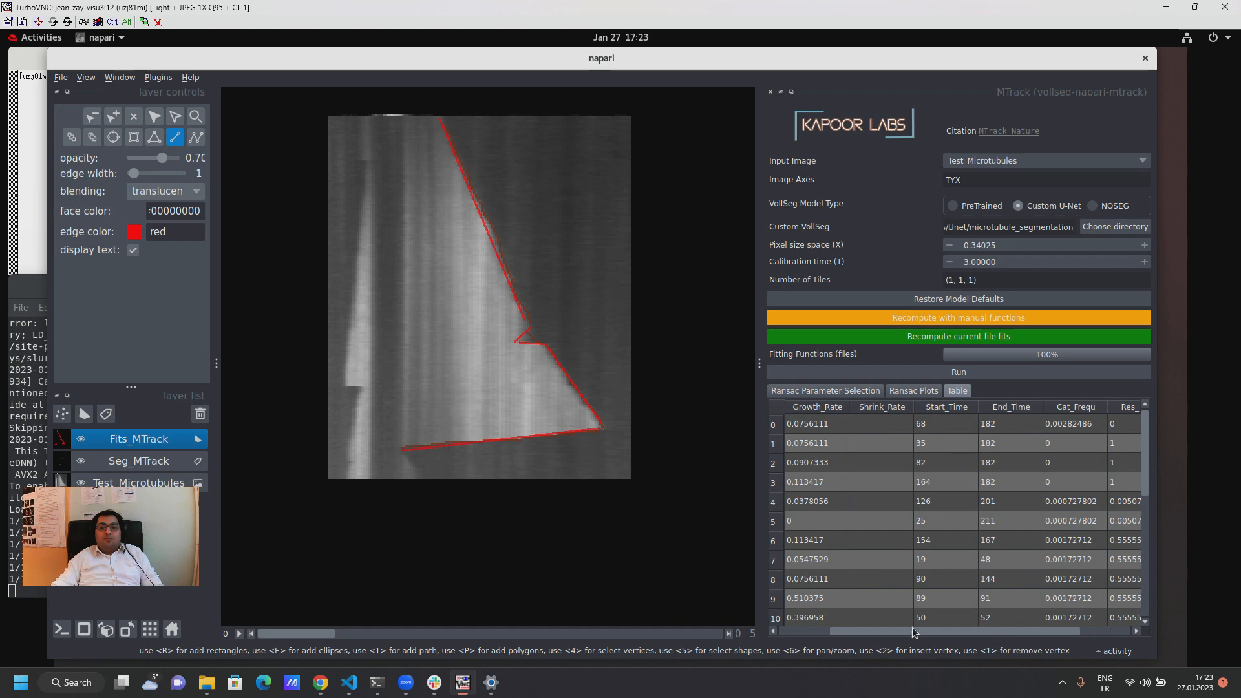
Step: View the save dialog for the results table and close it without saving
{"action": "right_click", "coordinate": [925, 498]}
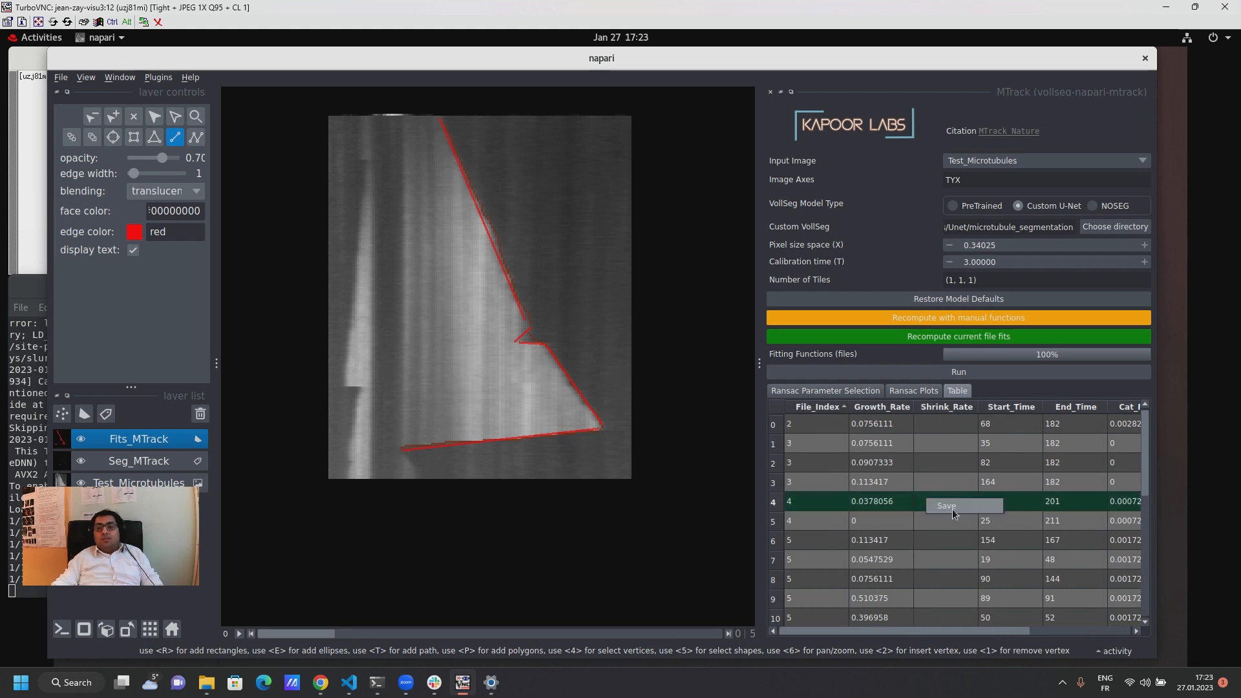
{"action": "left_click", "coordinate": [955, 509]}
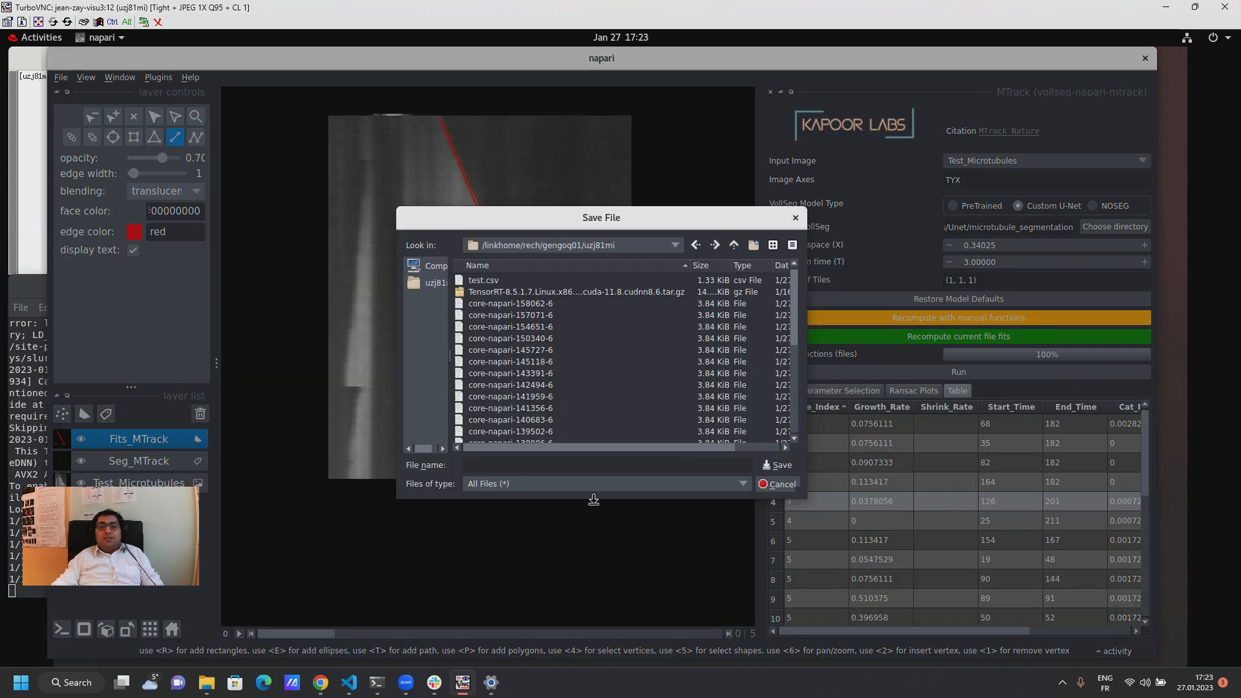
{"action": "left_click", "coordinate": [777, 485]}
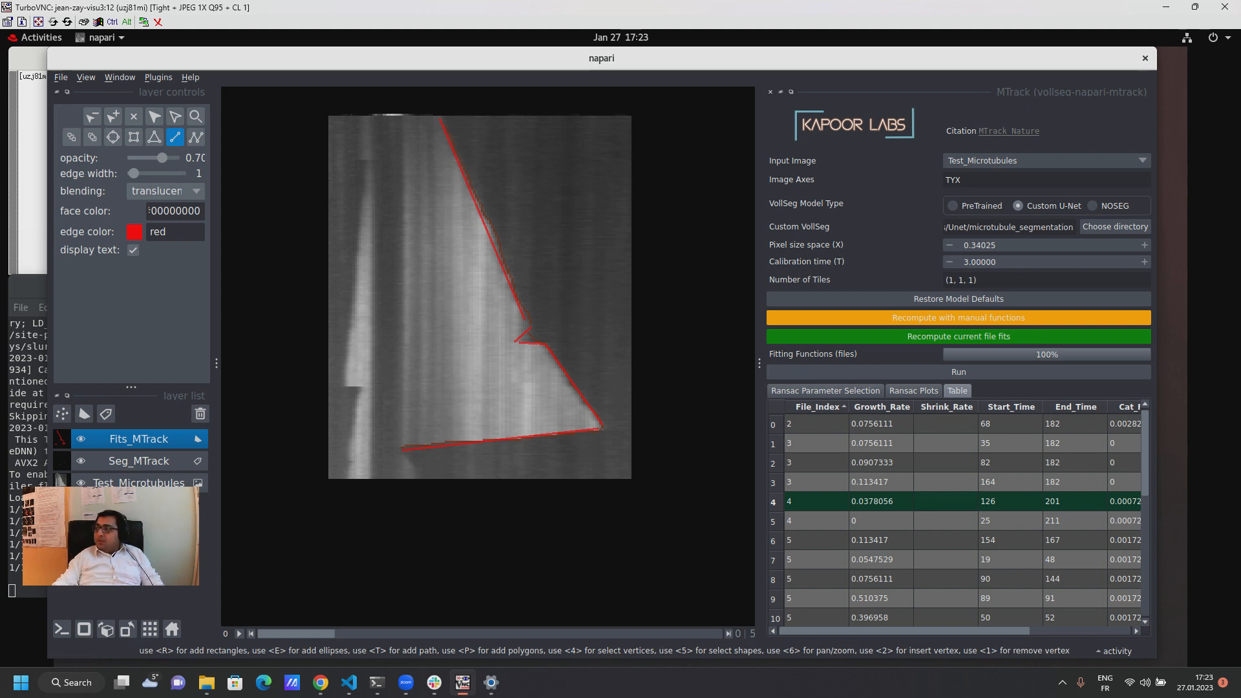
{"action": "key", "text": "alt+Tab"}
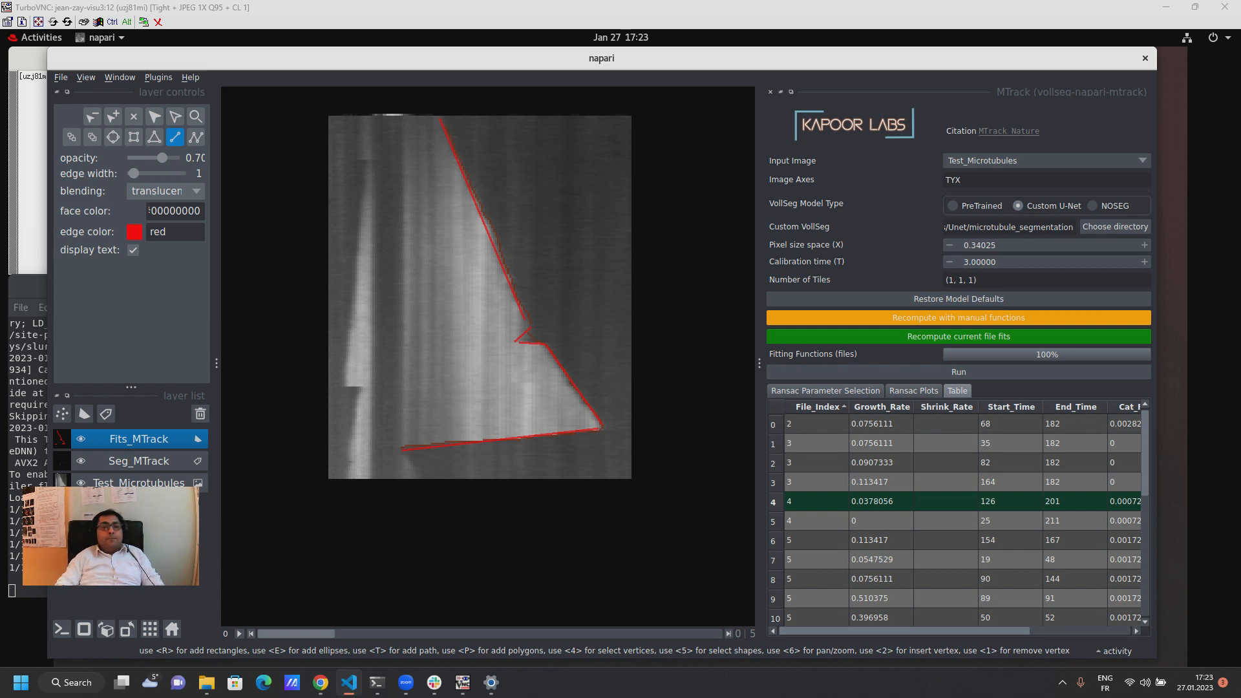